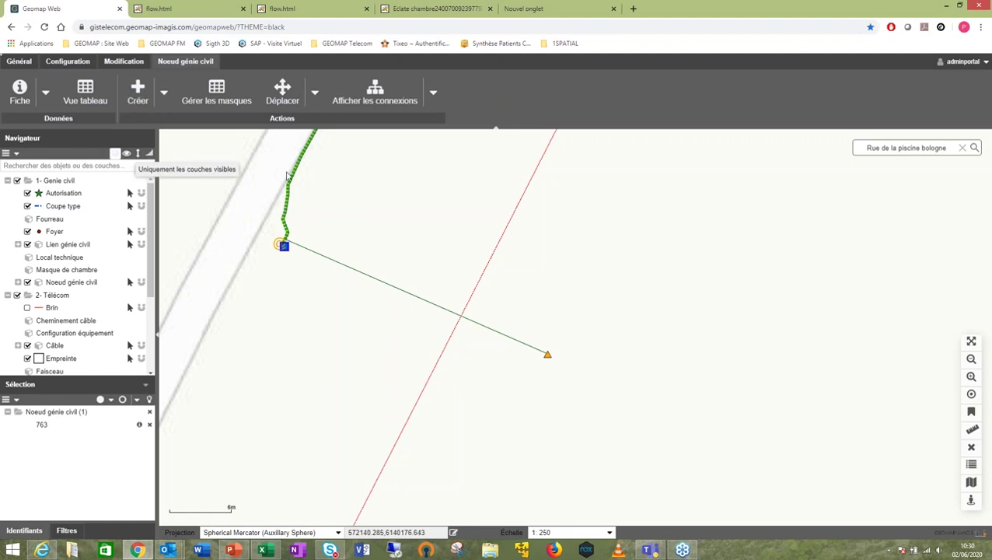
# Open mask management for the civil engineering node at the end of the green route and list the conduits of mask A
pyautogui.click(548, 356)
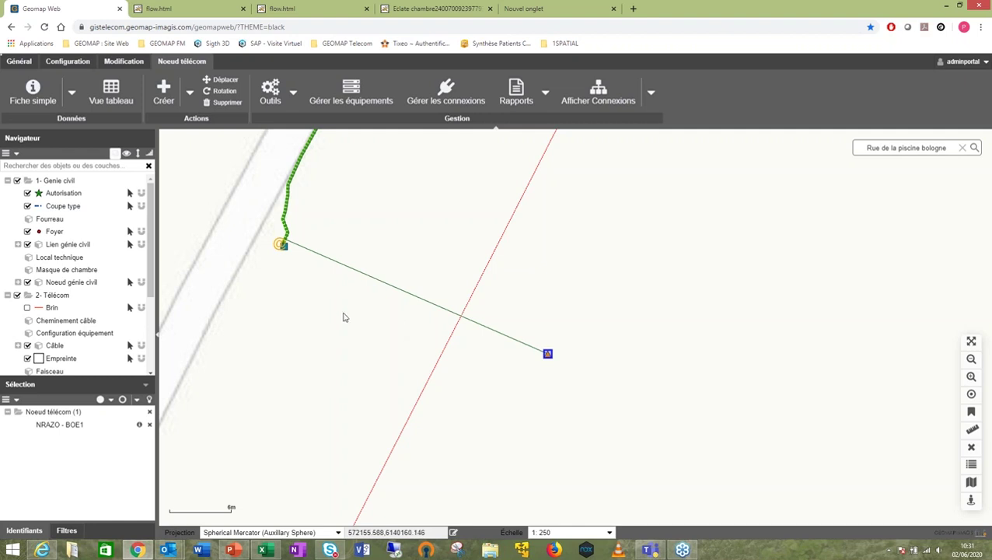
pyautogui.click(285, 247)
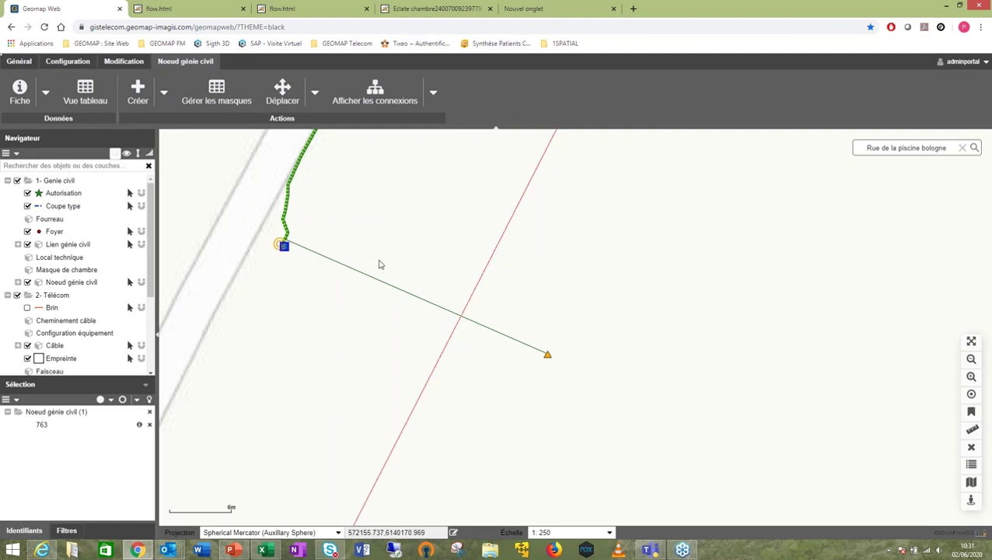
pyautogui.click(218, 103)
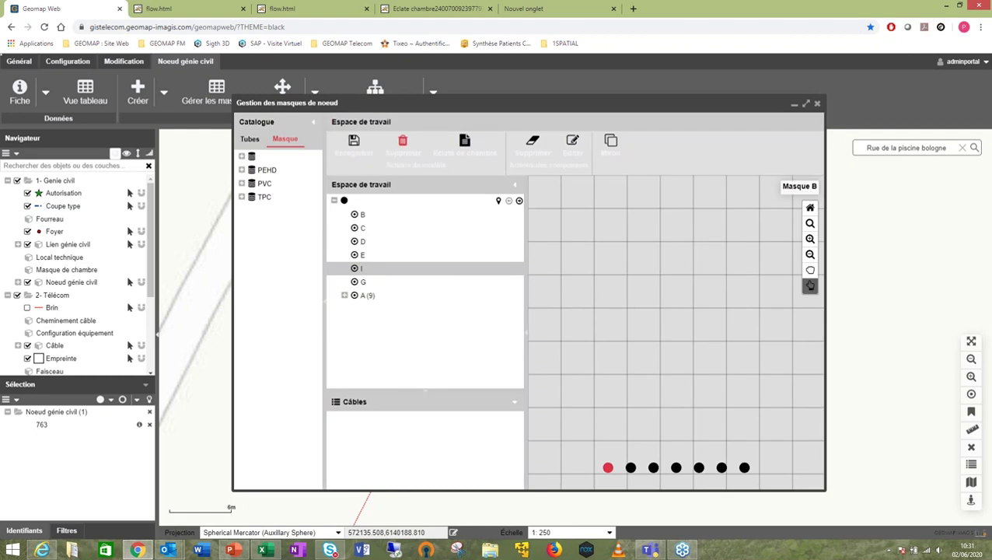
pyautogui.click(365, 298)
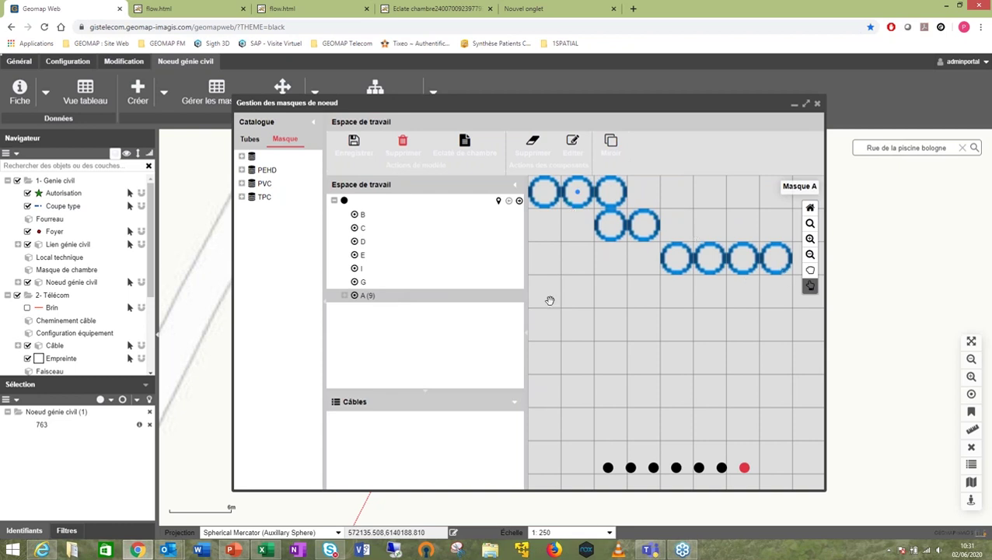
pyautogui.click(344, 296)
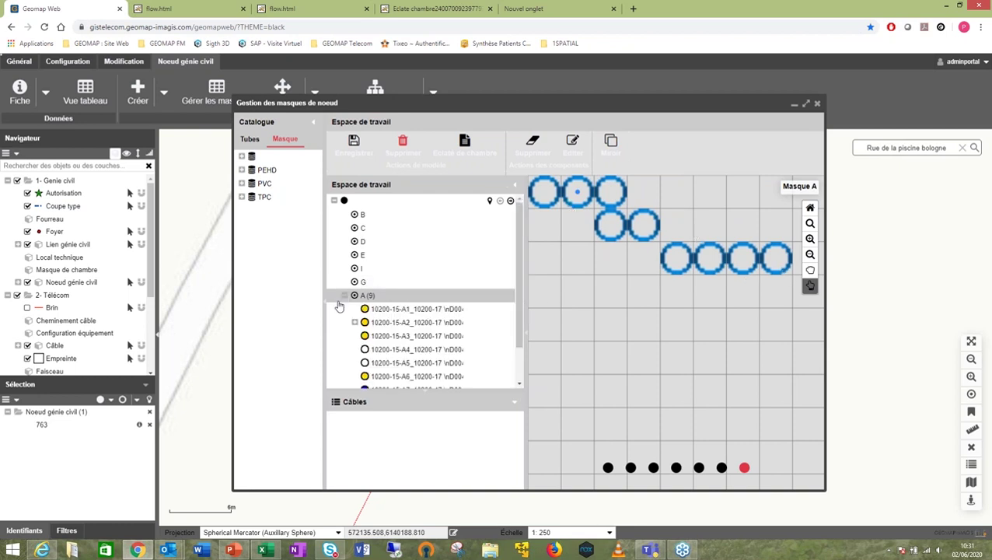
# Review the conduit sheet of 10200-15-A2 in mask A, including its state, management, cables and complementary fields, and close it without changes
pyautogui.click(429, 349)
pyautogui.click(576, 193)
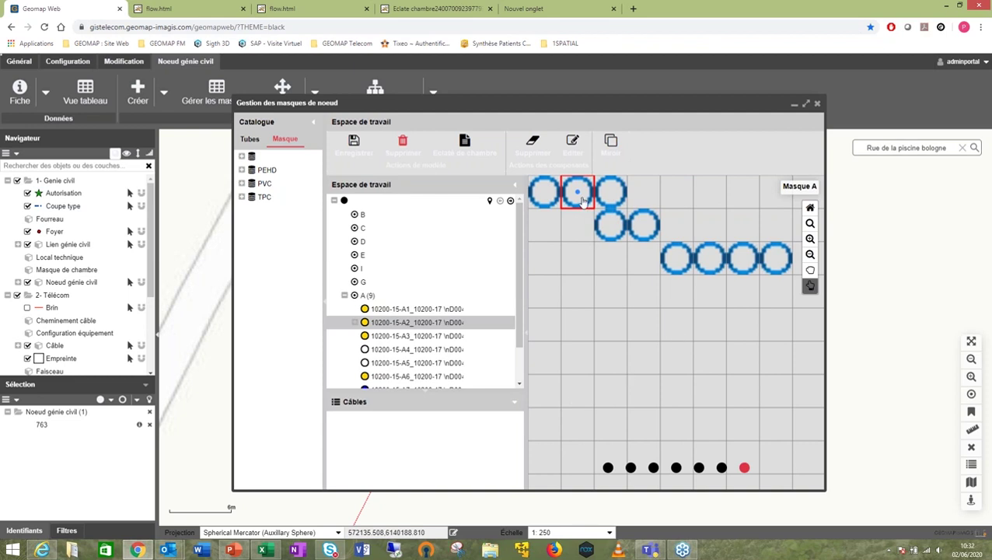
pyautogui.click(573, 141)
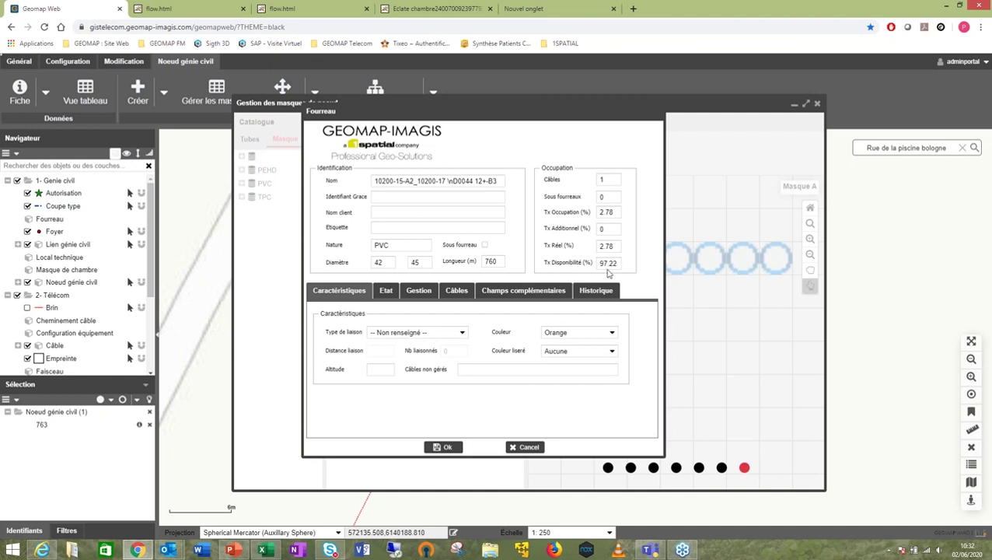
pyautogui.click(387, 292)
pyautogui.click(419, 293)
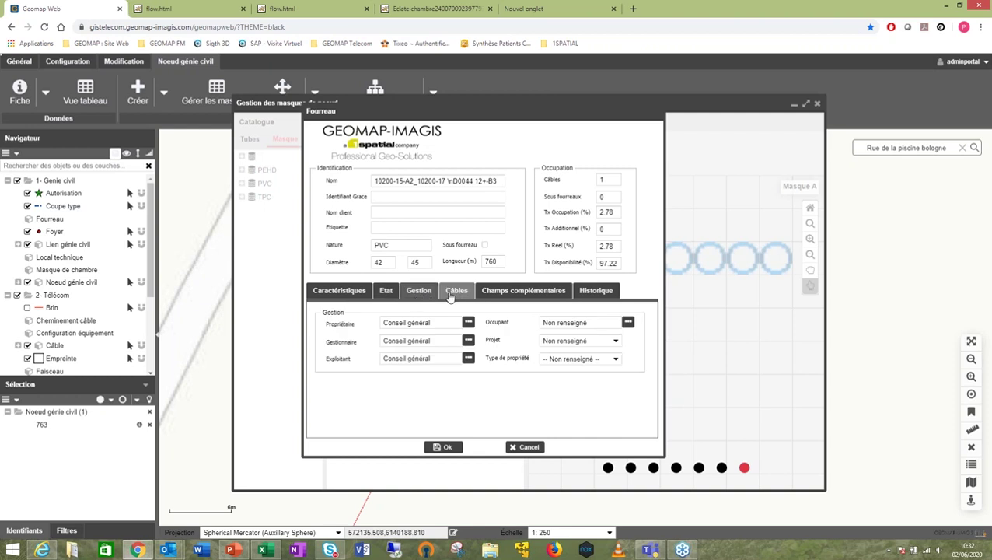
pyautogui.click(452, 294)
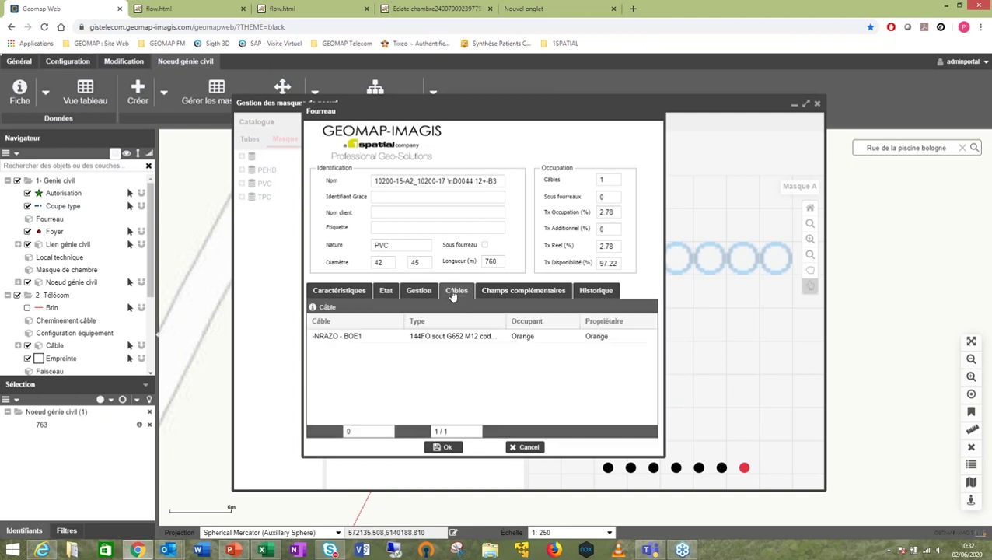
pyautogui.click(511, 295)
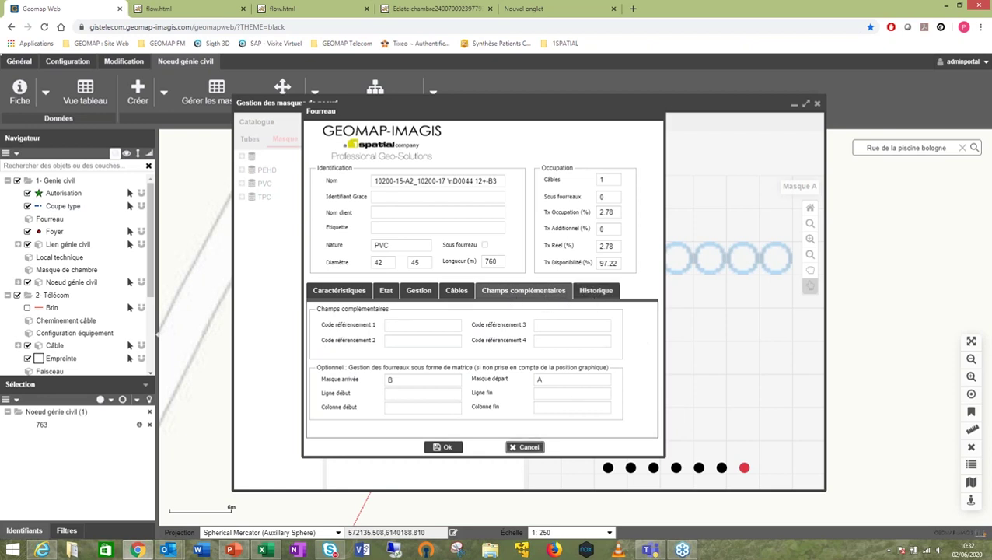
pyautogui.click(526, 447)
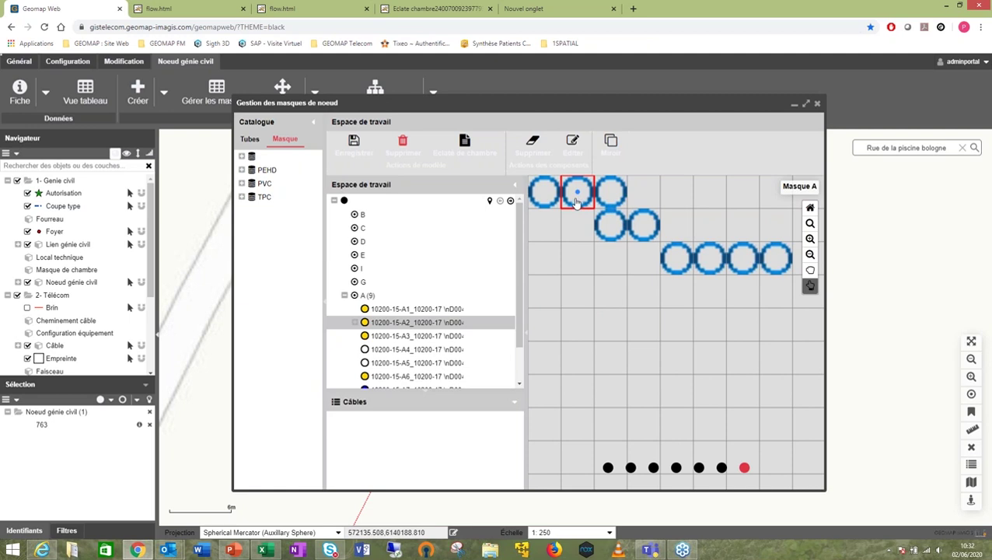
# Remove the cable -NRAZO - BOE1 from conduit 10200-15-A2 and assign it to conduit 10200-15-A3 in mask A
pyautogui.click(354, 323)
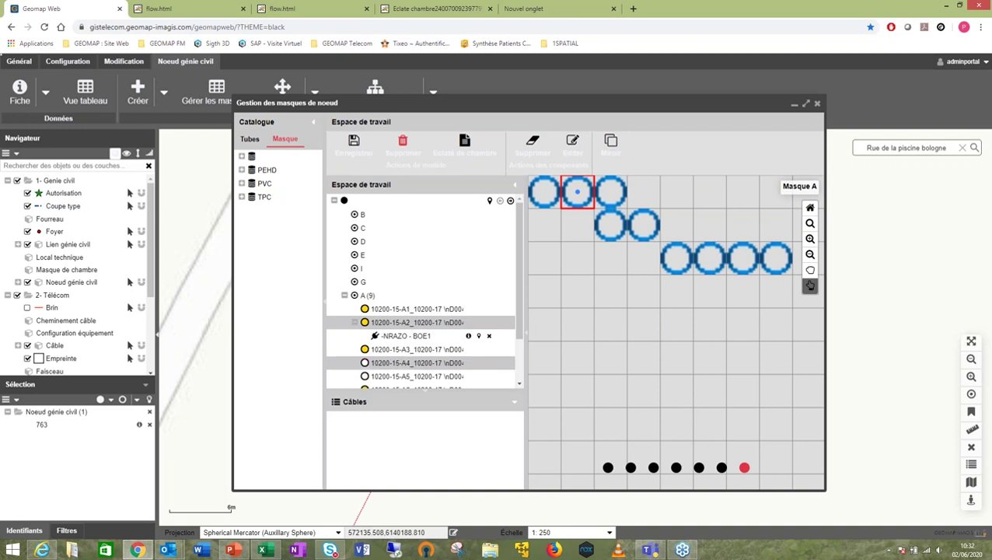
pyautogui.click(406, 337)
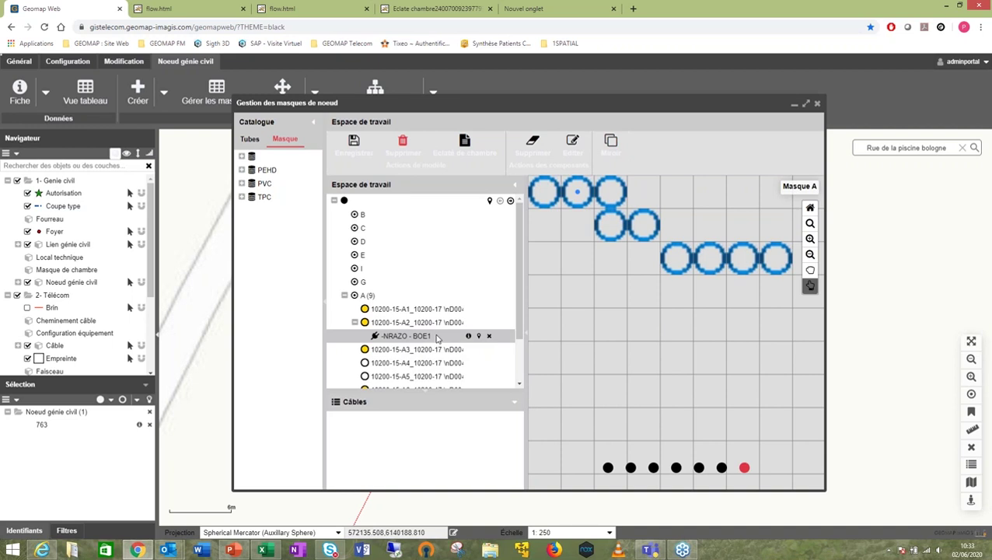
pyautogui.click(489, 337)
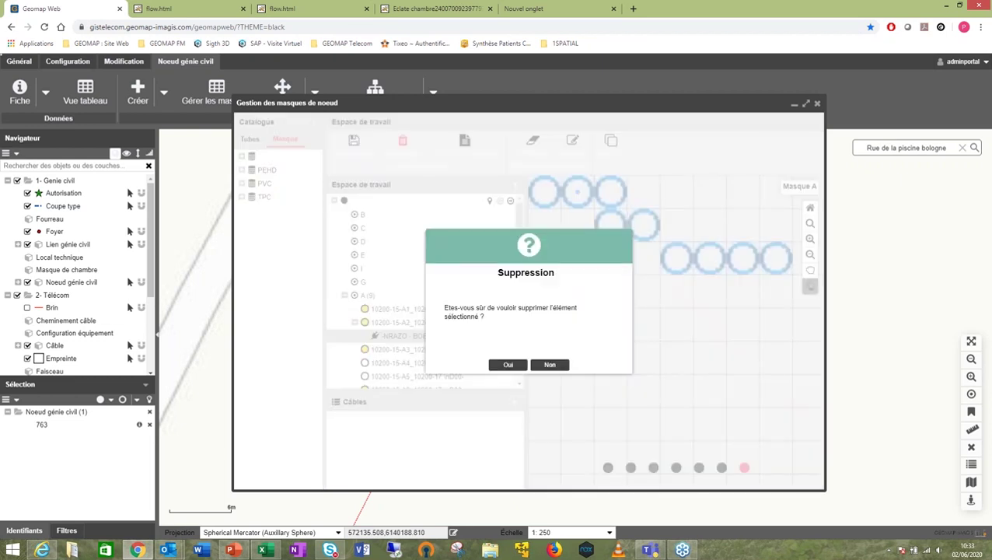
pyautogui.click(509, 365)
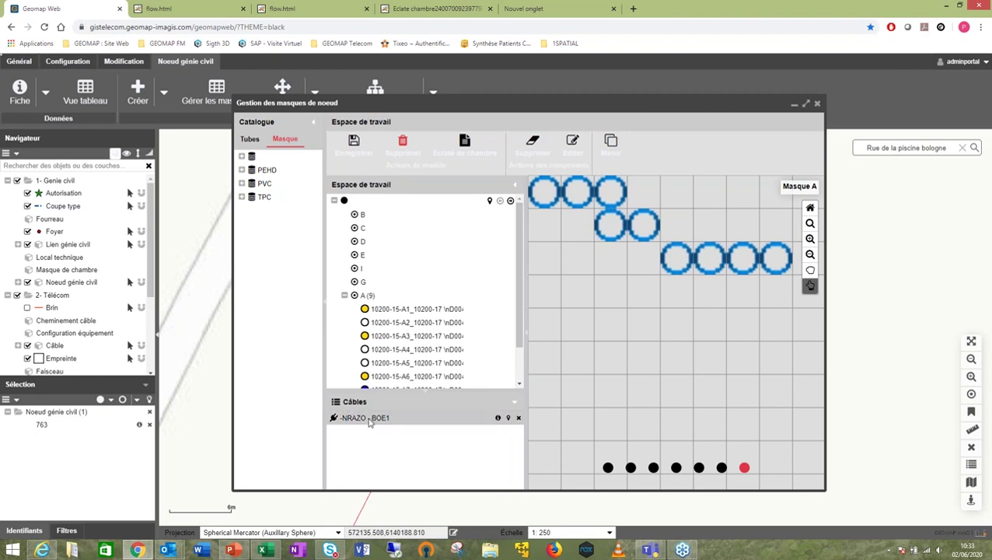
pyautogui.moveTo(371, 421); pyautogui.dragTo(612, 199)
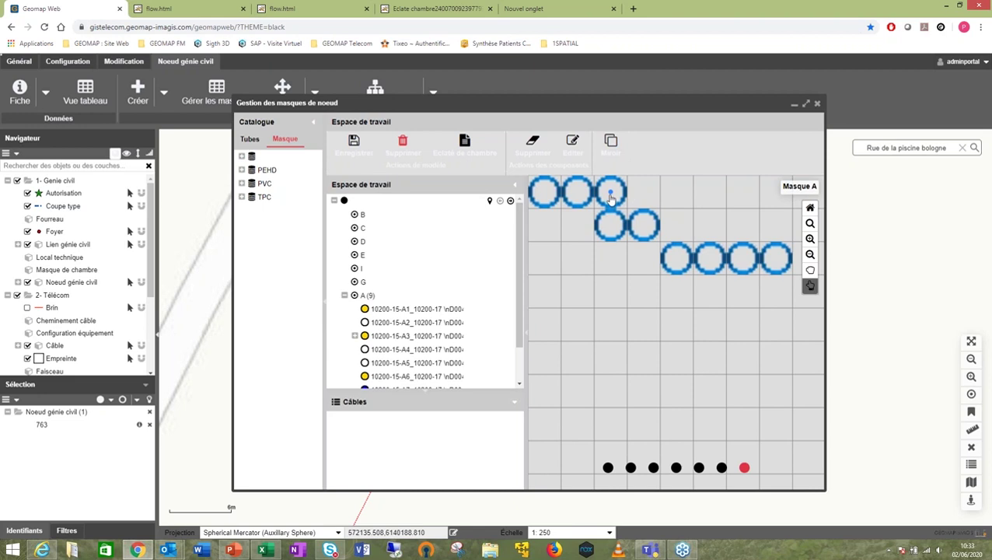
pyautogui.click(355, 337)
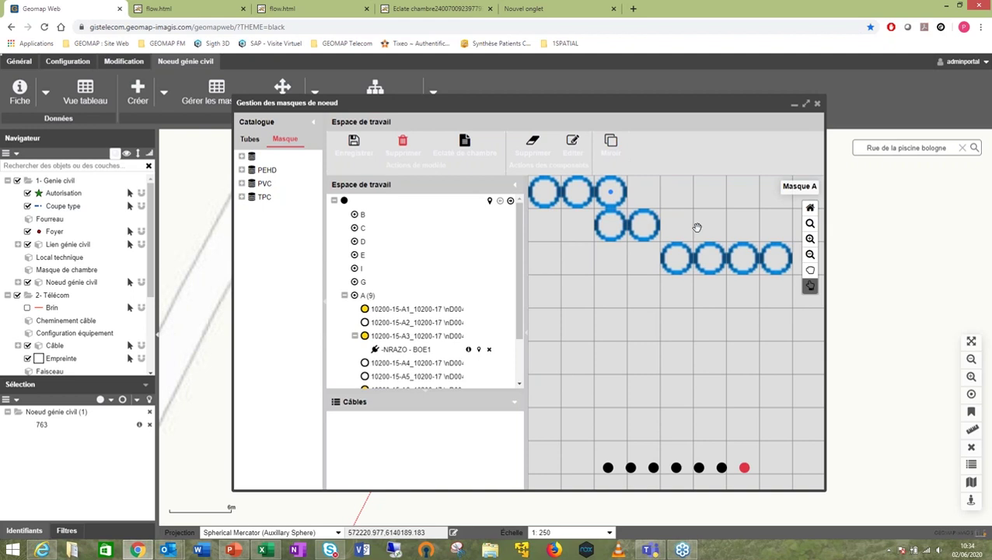
# Compare mask A with its mirror mask B, and generate the exploded-view chamber report to read its list of conduits and cables
pyautogui.click(610, 145)
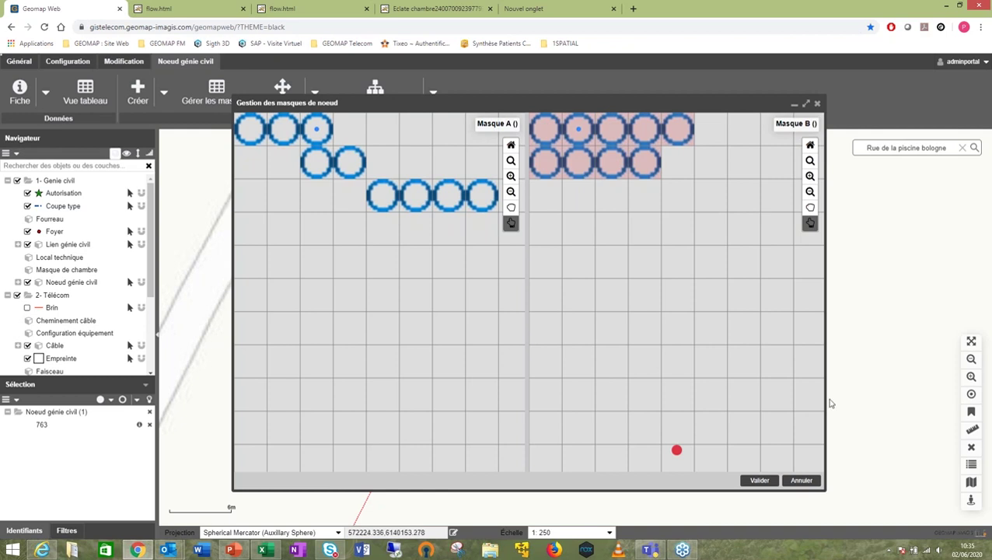
pyautogui.click(768, 481)
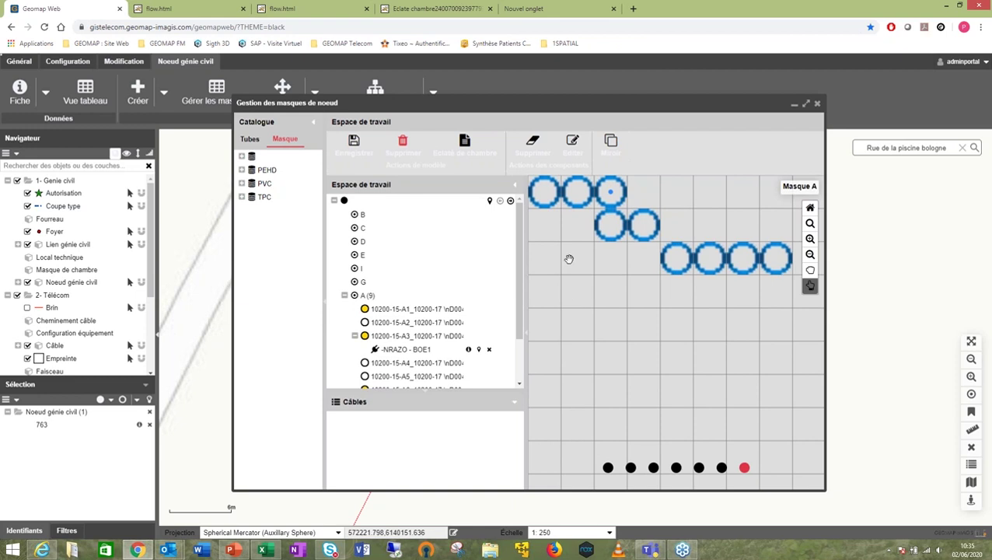
pyautogui.click(462, 146)
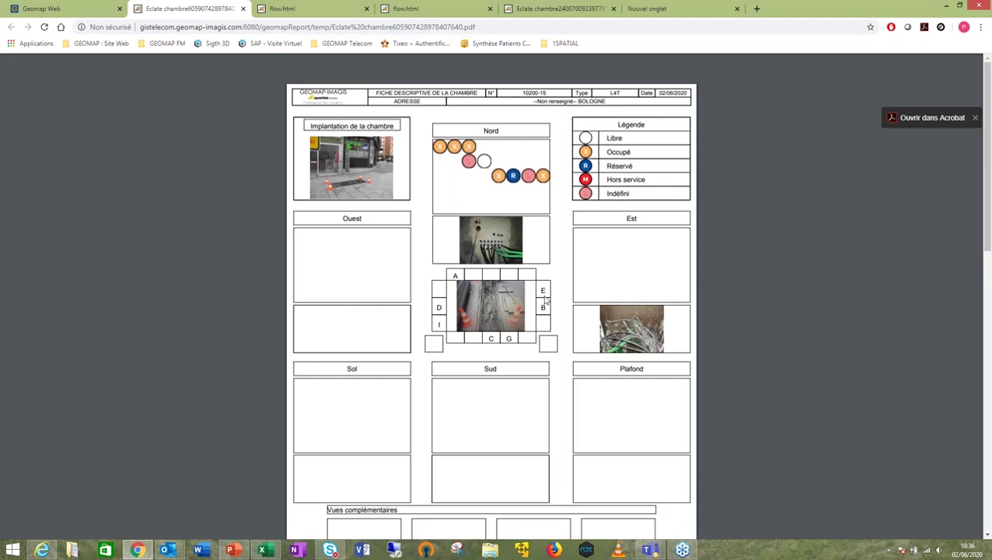
pyautogui.scroll(-5, 546, 299)
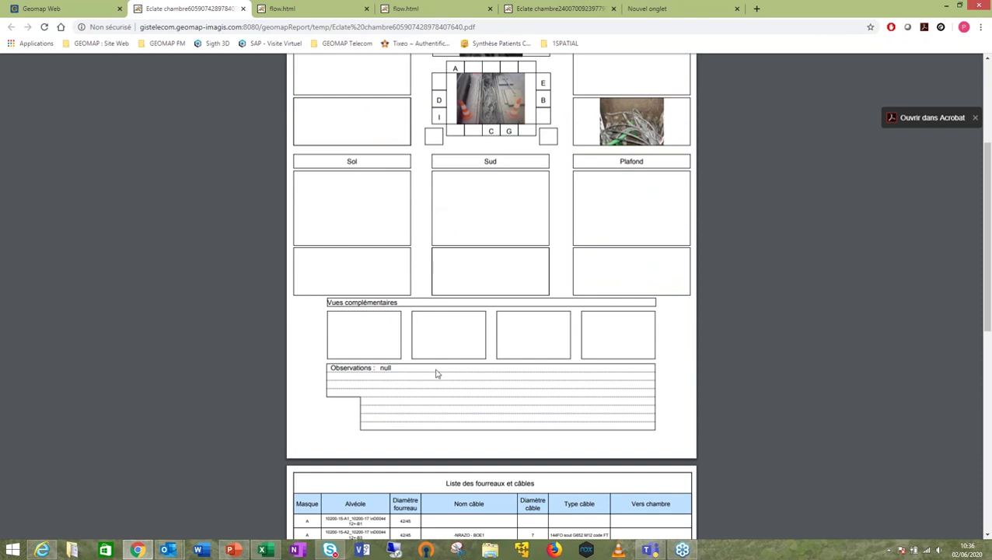
pyautogui.scroll(-6, 436, 374)
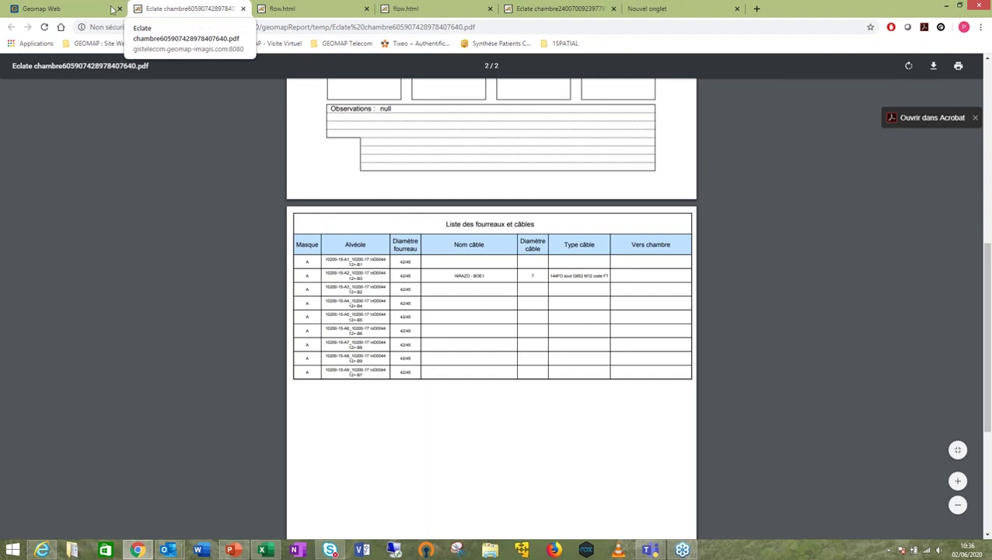
# Return to the Geomap Web mask manager and examine the catalogue's PEHD and PVC mask models and its PVC tubes
pyautogui.click(64, 11)
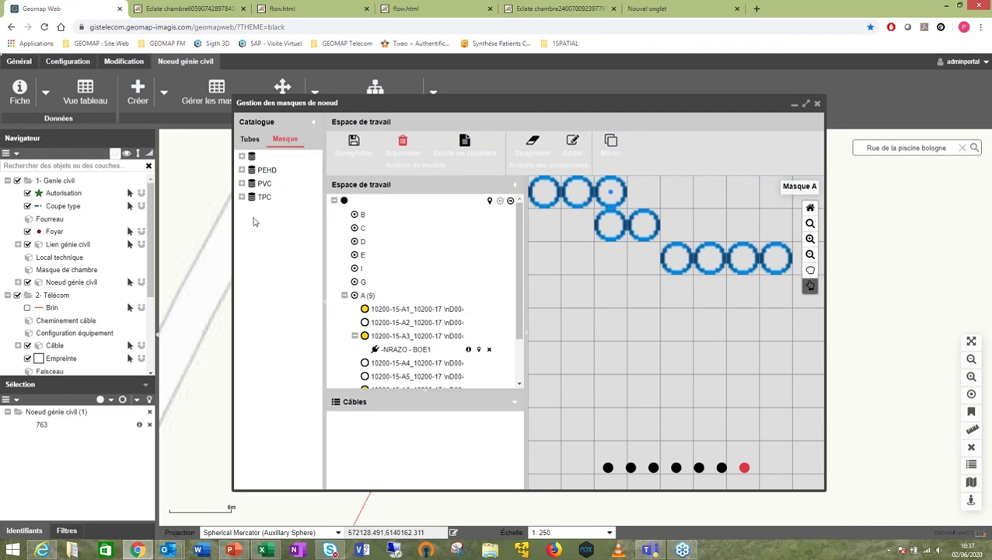
pyautogui.click(242, 184)
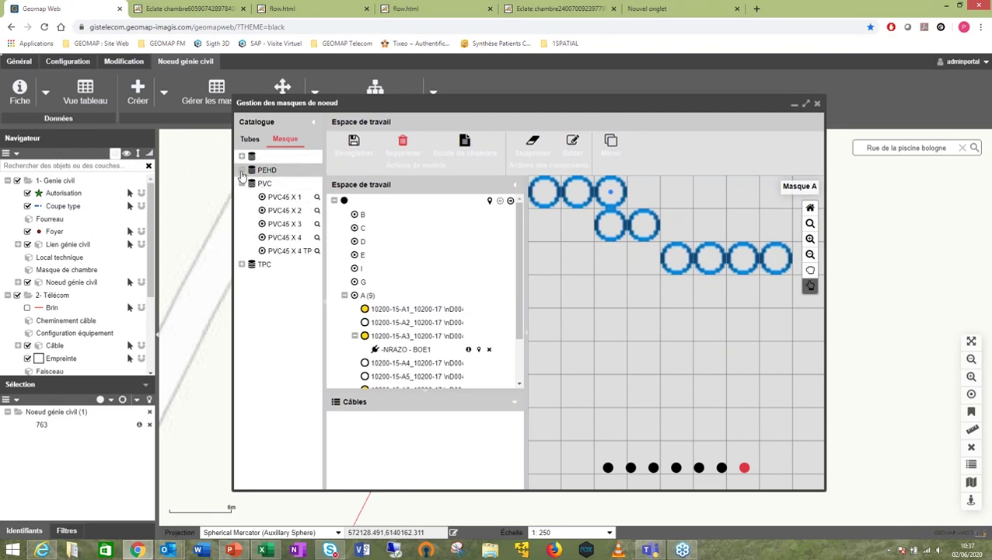
pyautogui.click(242, 171)
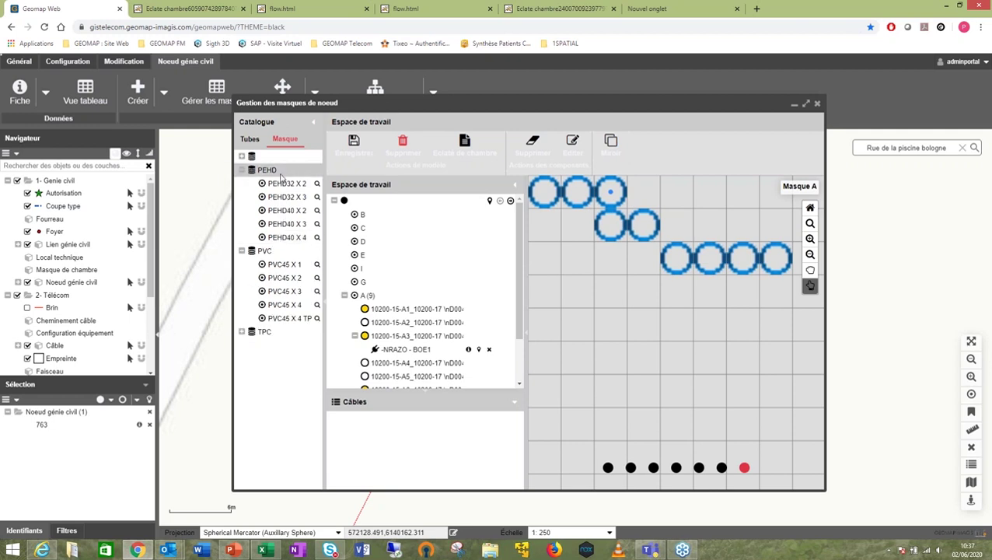
pyautogui.click(248, 140)
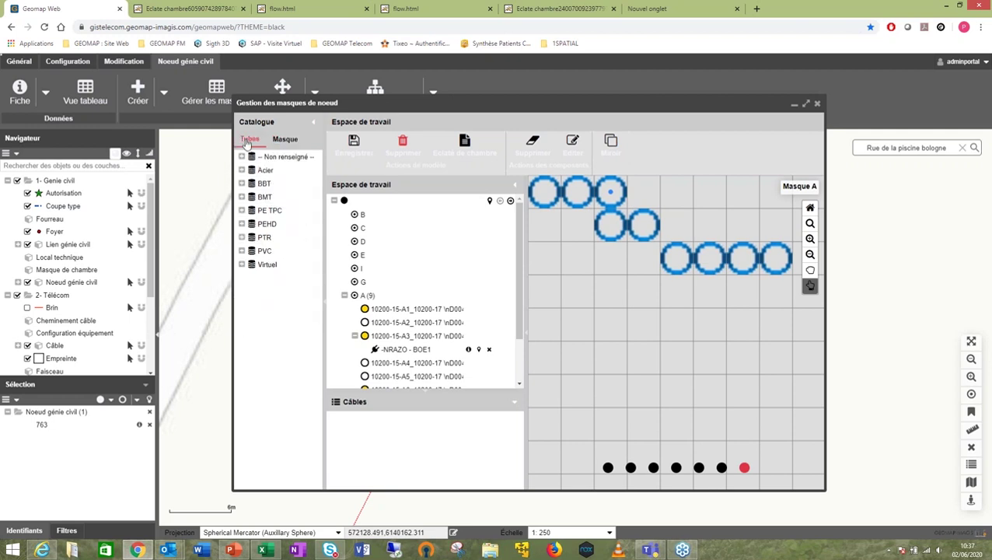
pyautogui.click(242, 251)
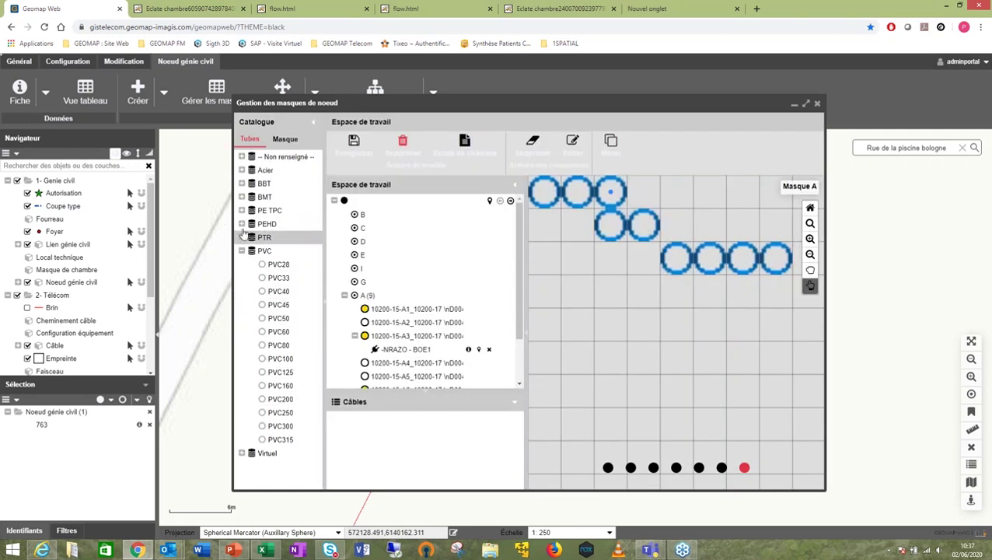
pyautogui.click(290, 144)
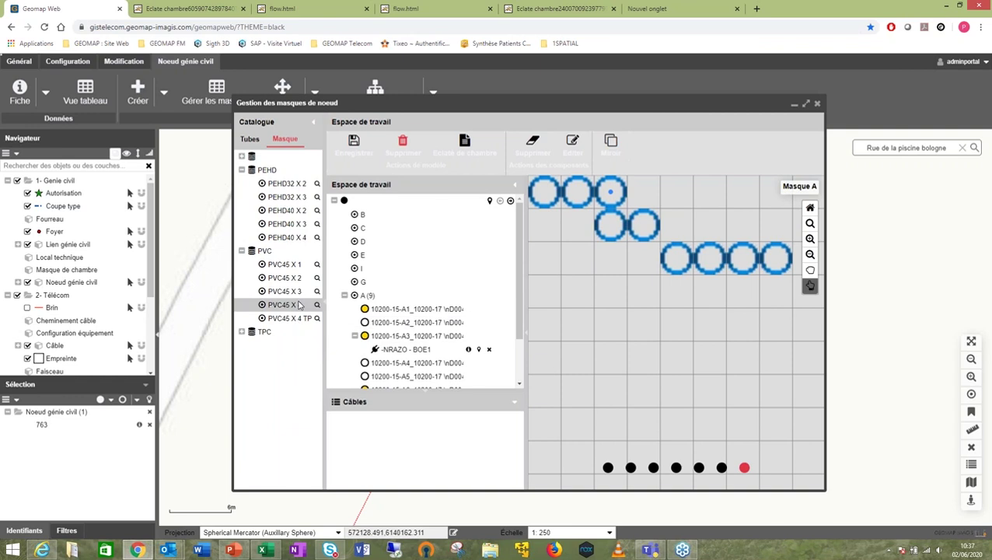
# Add a PVC33 tube from the tube catalogue to an empty cell of mask A, below the existing top row
pyautogui.click(249, 140)
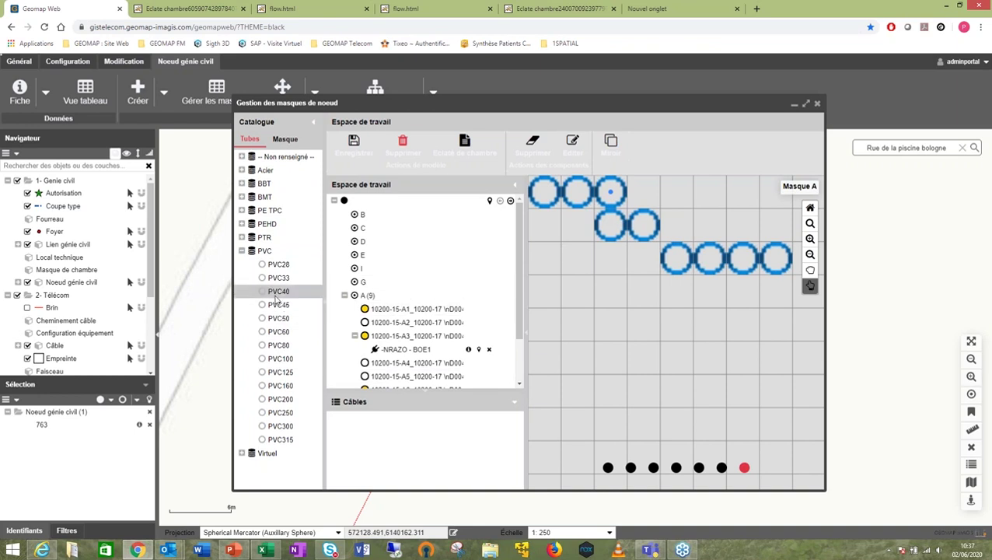
pyautogui.moveTo(279, 282); pyautogui.dragTo(568, 265)
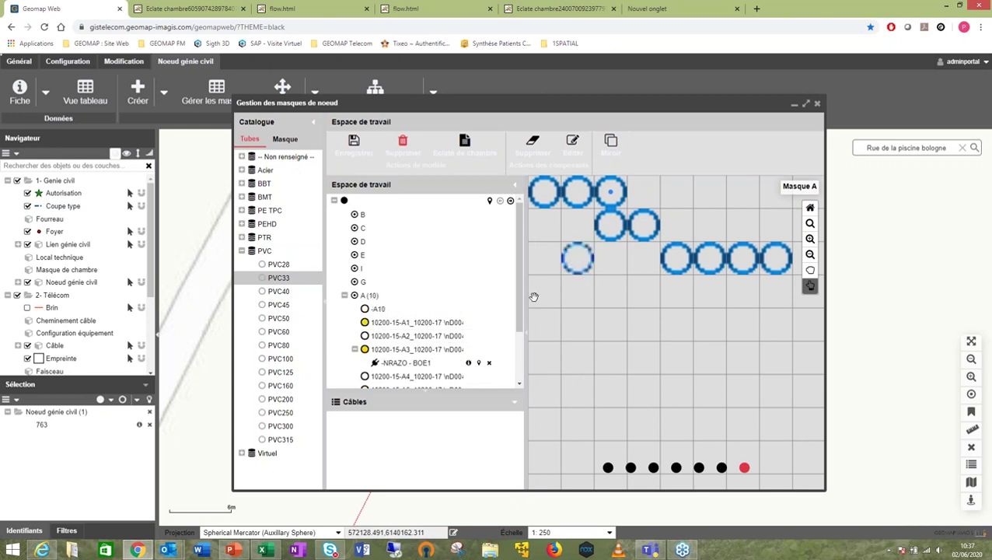
pyautogui.moveTo(521, 305); pyautogui.dragTo(514, 322)
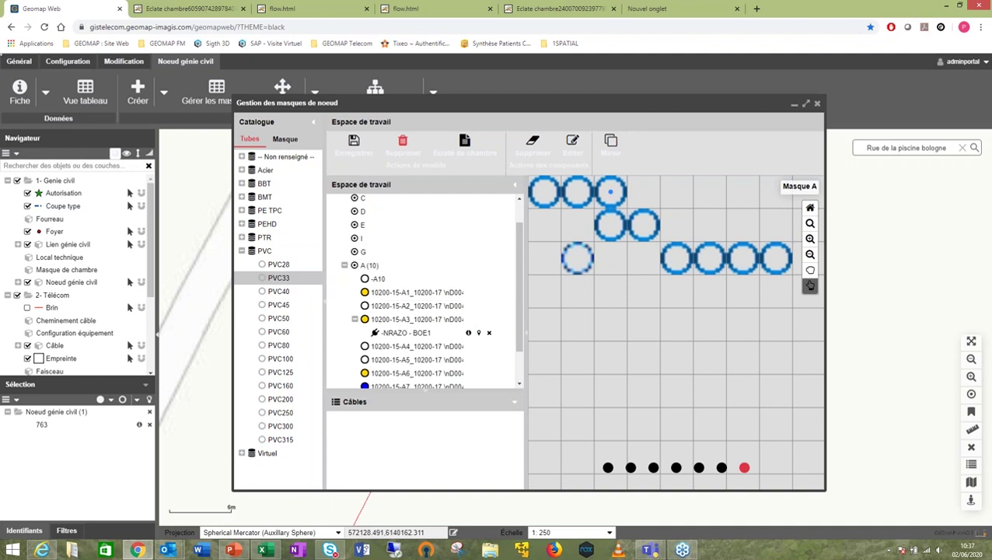
# Insert a PEHD25 tube inside the new PVC33 tube of mask A, check its nesting, and close the mask manager without saving
pyautogui.click(241, 224)
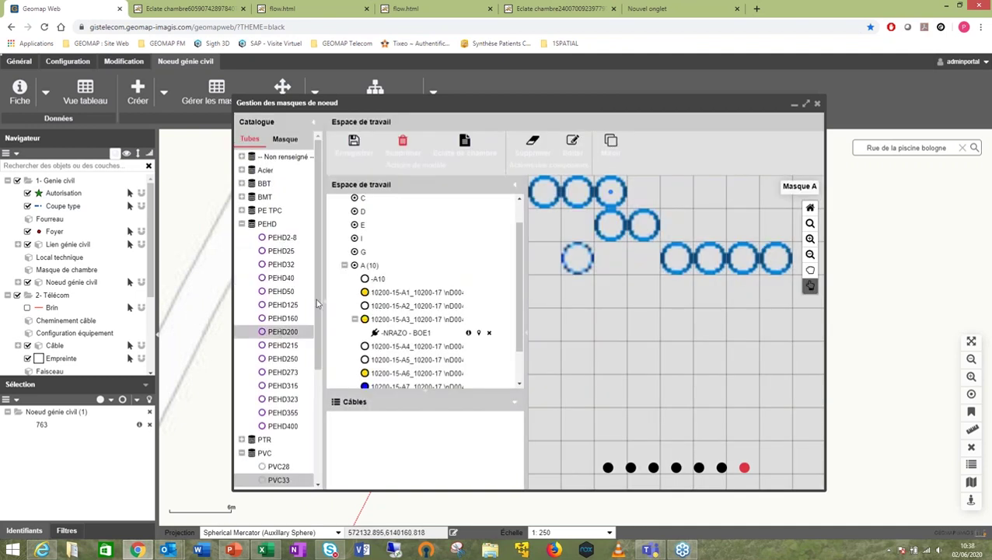
pyautogui.moveTo(277, 251); pyautogui.dragTo(575, 267)
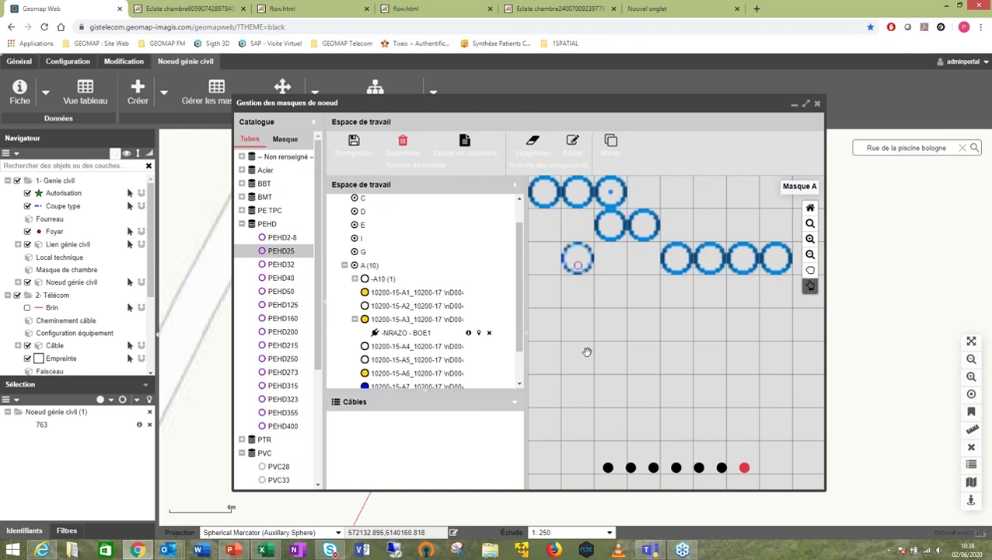
pyautogui.click(354, 278)
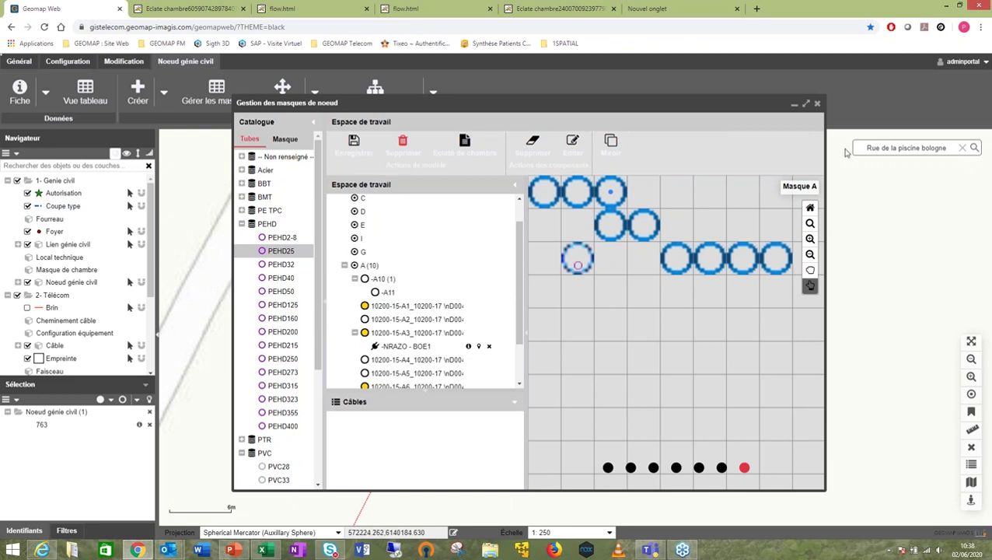
pyautogui.click(816, 107)
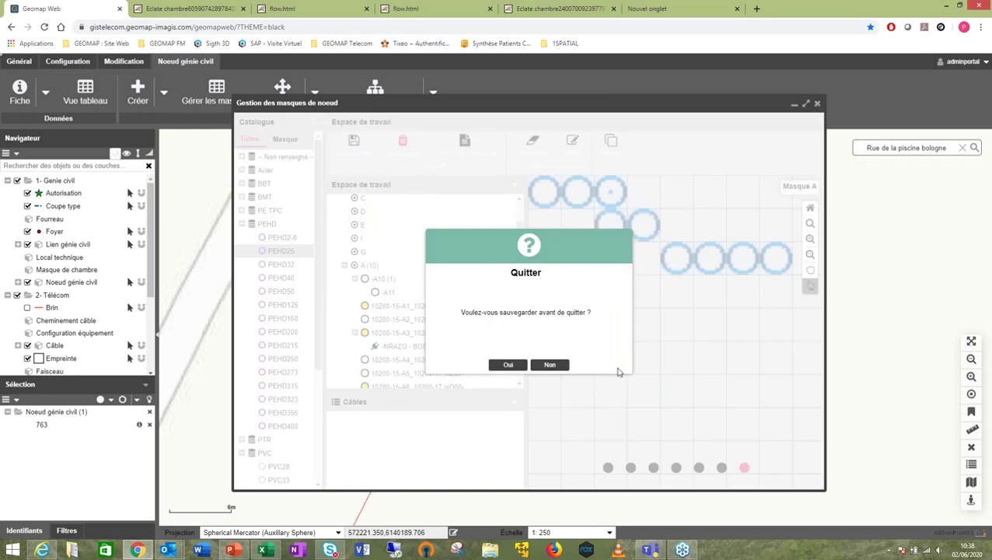
pyautogui.click(545, 366)
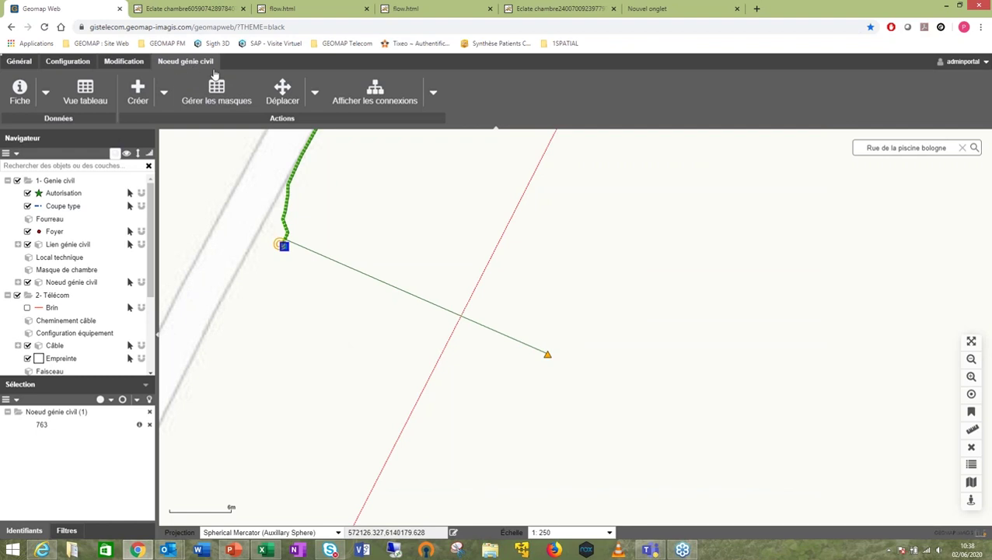
pyautogui.click(164, 93)
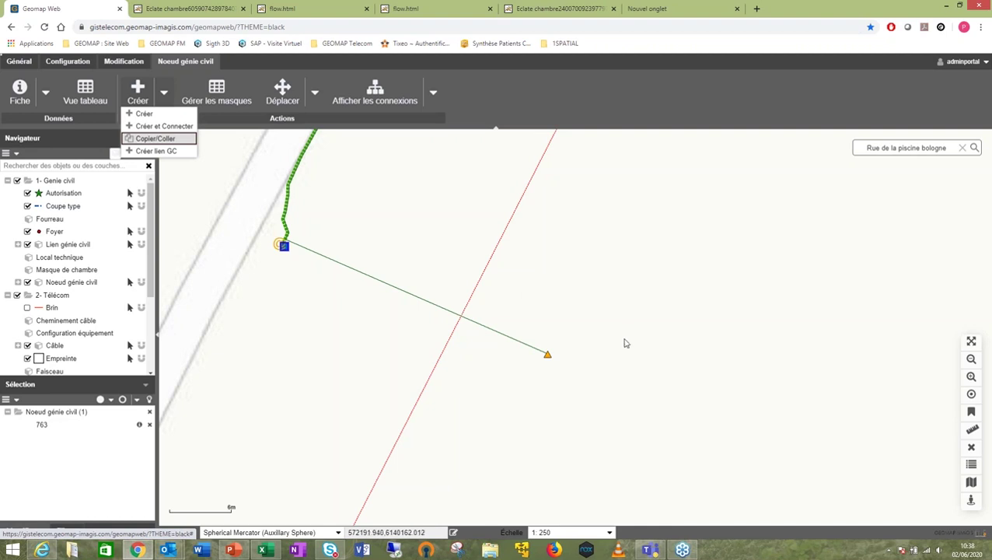
# Open the equipment configuration of telecom node NRAZO - BOE1 and locate port SP03 of TIROIR01 in BAIE 1
pyautogui.click(547, 357)
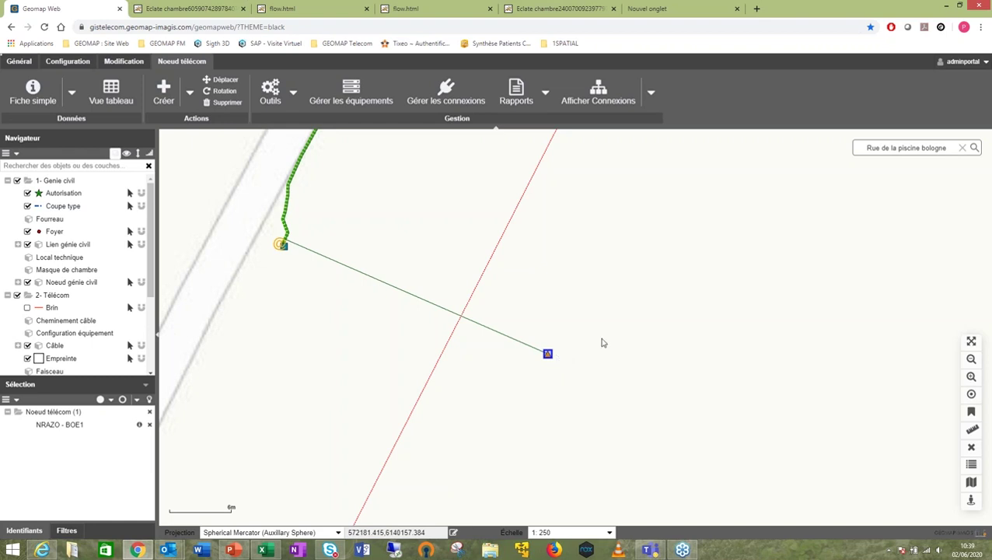
pyautogui.click(353, 95)
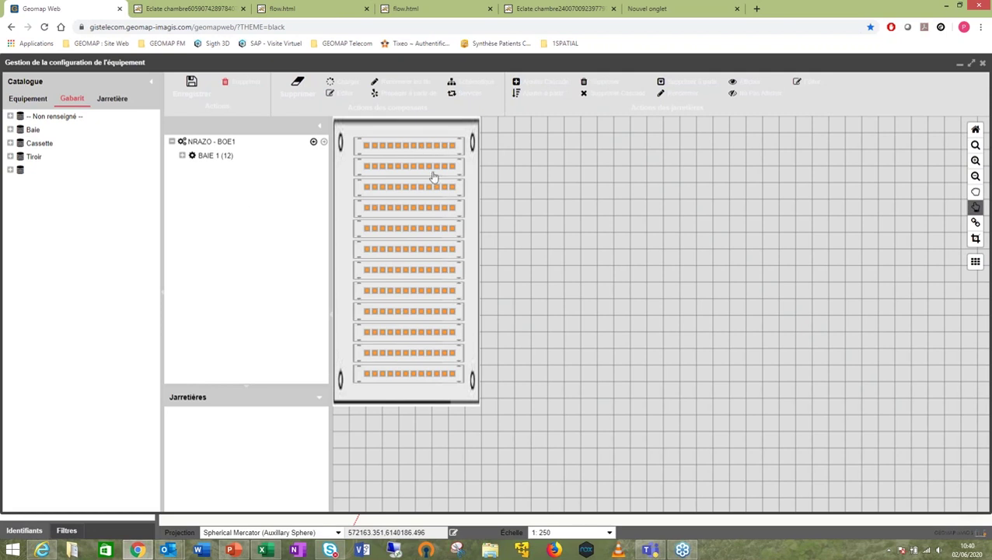
pyautogui.click(182, 156)
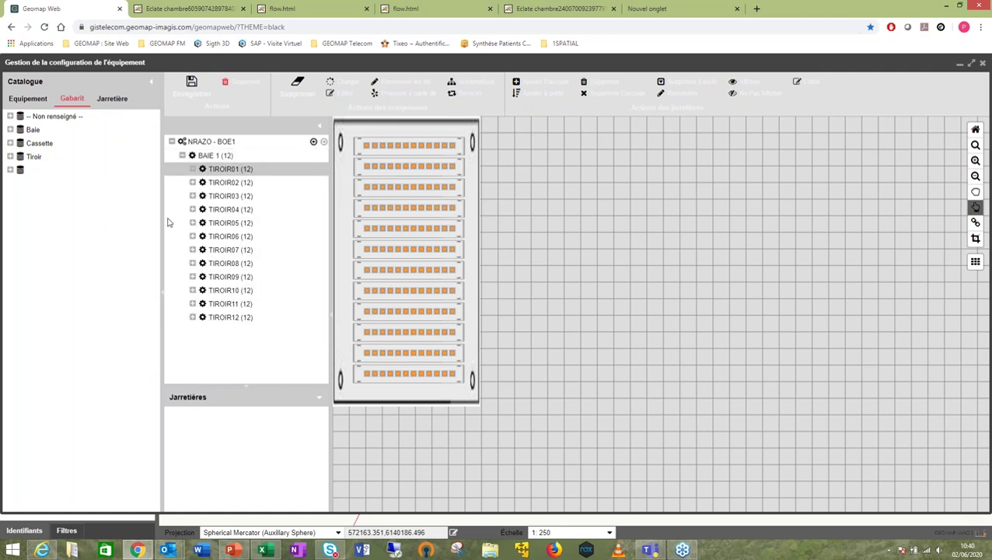
pyautogui.click(193, 169)
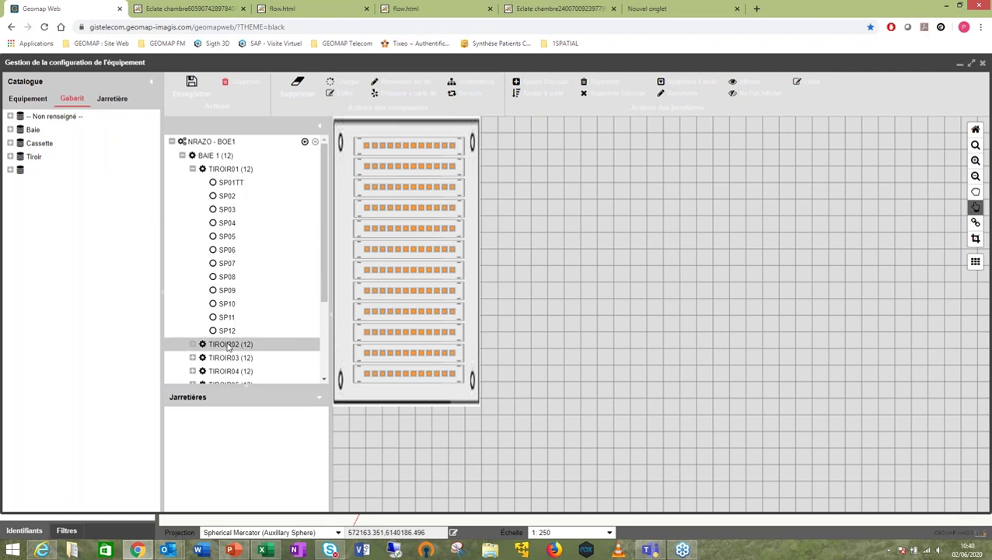
pyautogui.click(229, 210)
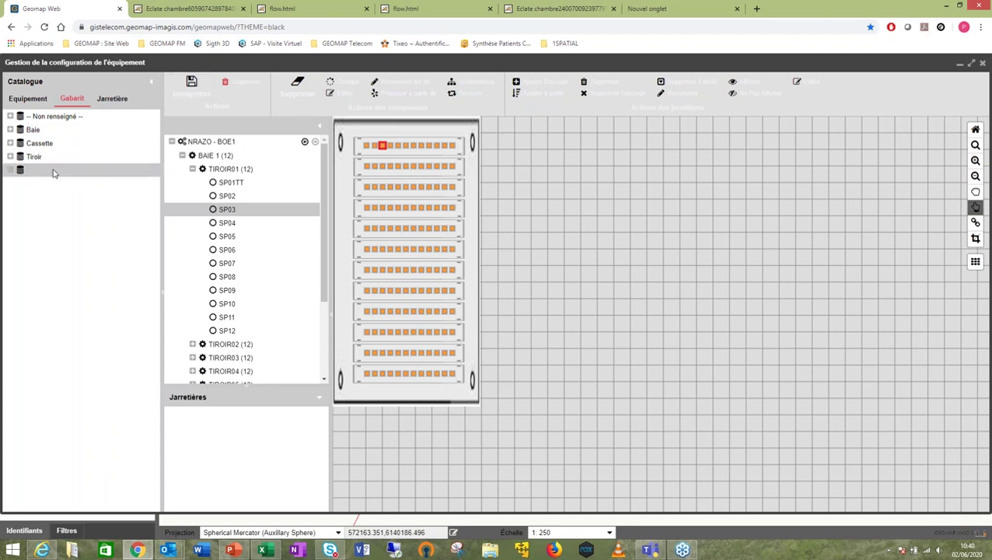
# Add the Baie 42U pré-équipée template beside BAIE 1 and locate its TRI-FWL-NUMRO unit and port TRI-FWL-NUMRO-C01-01
pyautogui.click(10, 129)
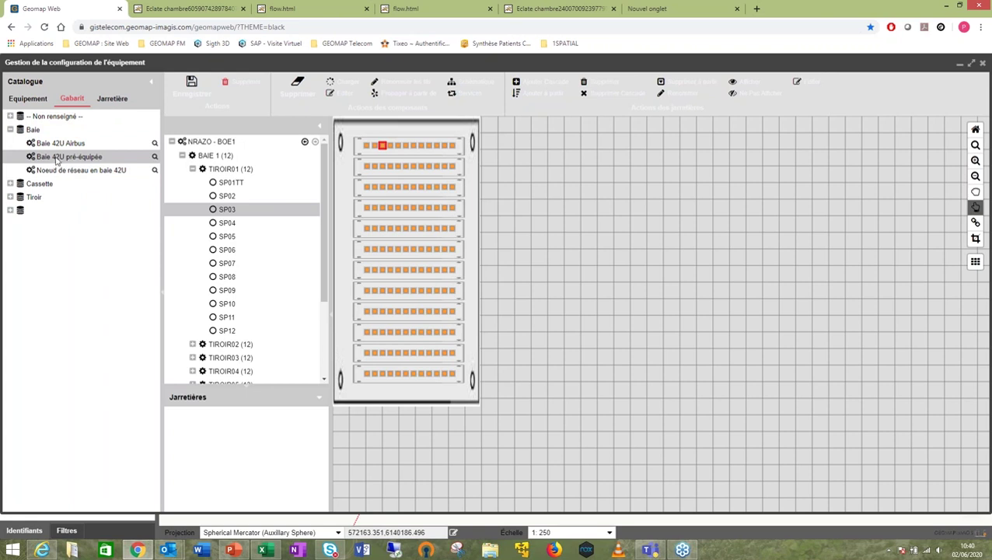
pyautogui.moveTo(56, 159)
pyautogui.mouseDown()
pyautogui.moveTo(43, 159)
pyautogui.moveTo(520, 159)
pyautogui.moveTo(513, 150)
pyautogui.moveTo(560, 296)
pyautogui.mouseUp()
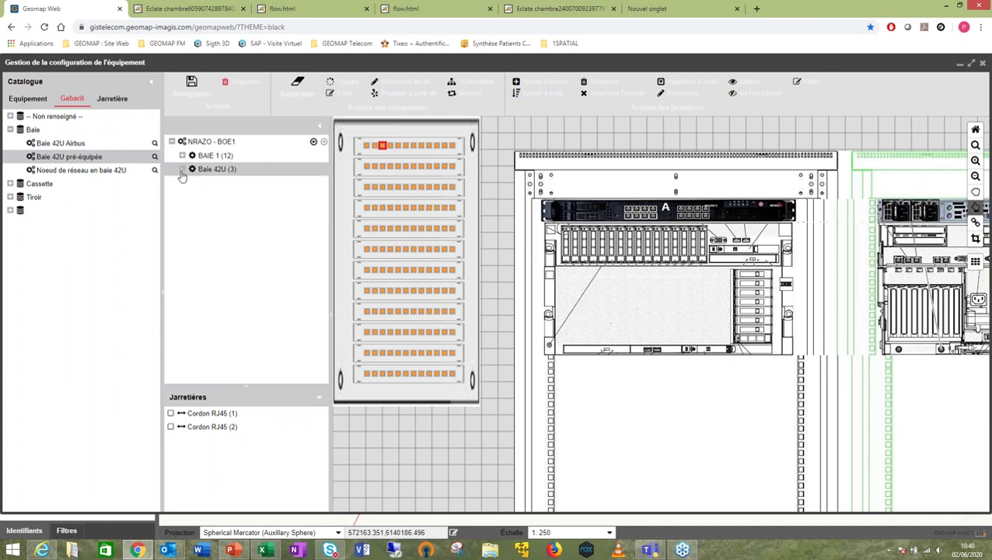
pyautogui.click(182, 170)
pyautogui.click(192, 184)
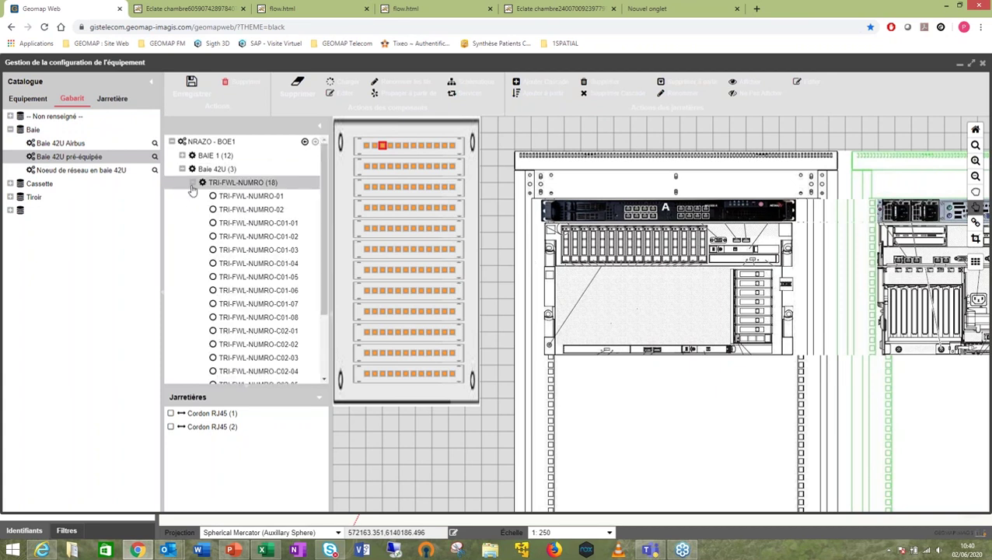
pyautogui.click(255, 225)
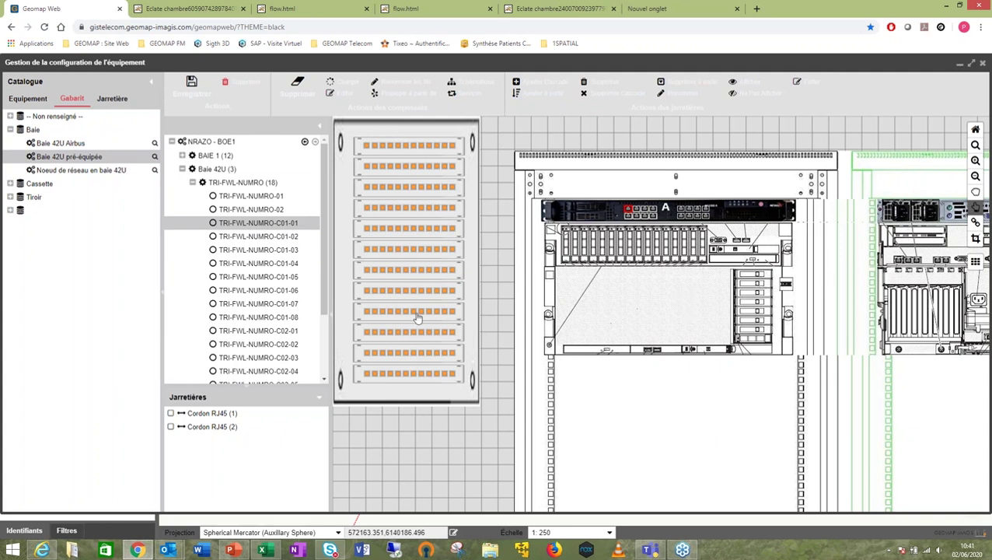
pyautogui.click(253, 185)
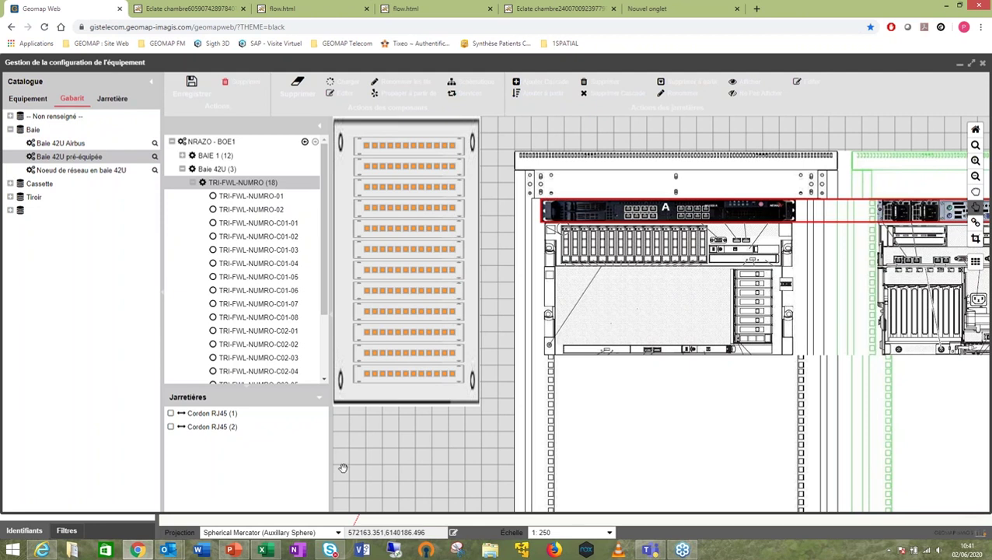
# Trace the patch cords Cordon RJ45 (1) and (2) on the 42U bay's rear face, and close the equipment configuration without saving
pyautogui.click(171, 414)
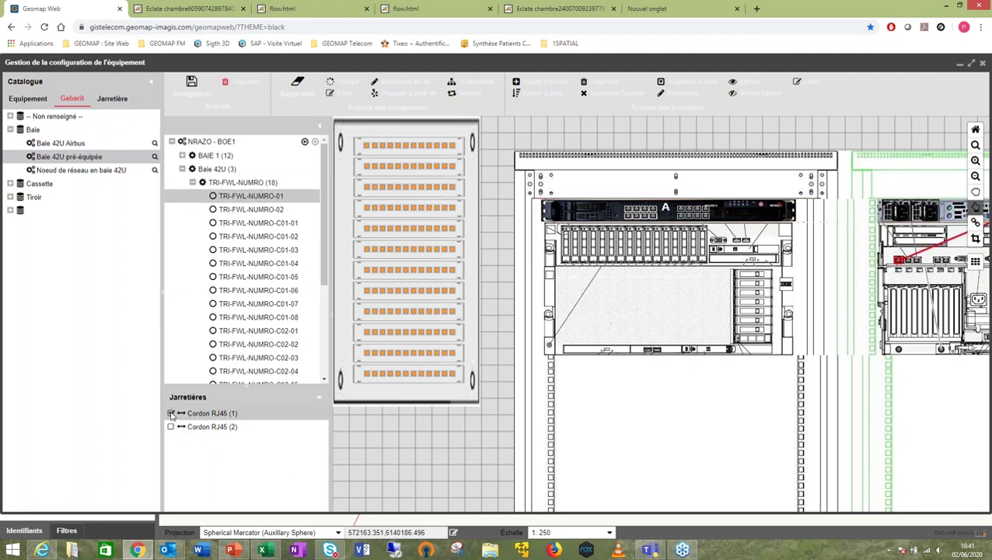
pyautogui.moveTo(907, 370); pyautogui.dragTo(722, 385)
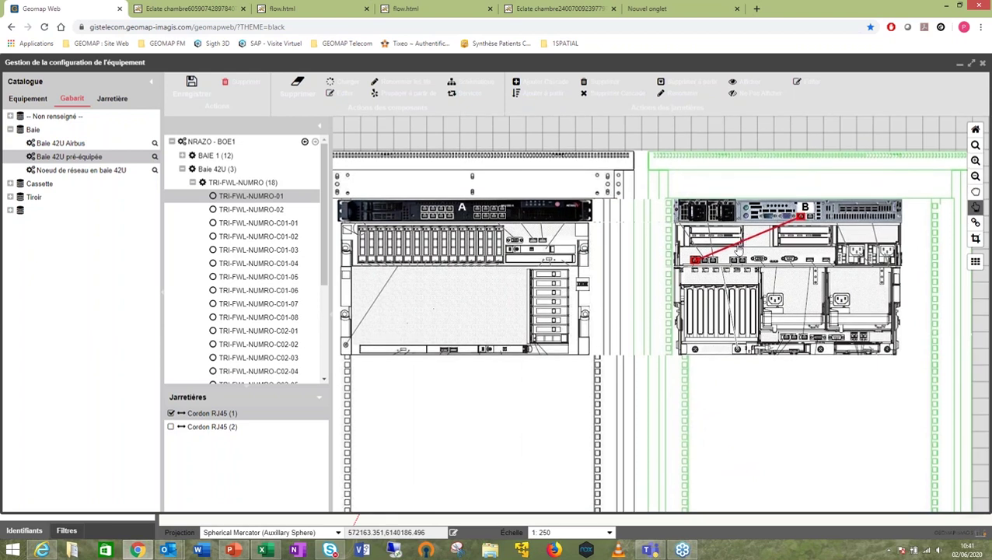
pyautogui.click(171, 427)
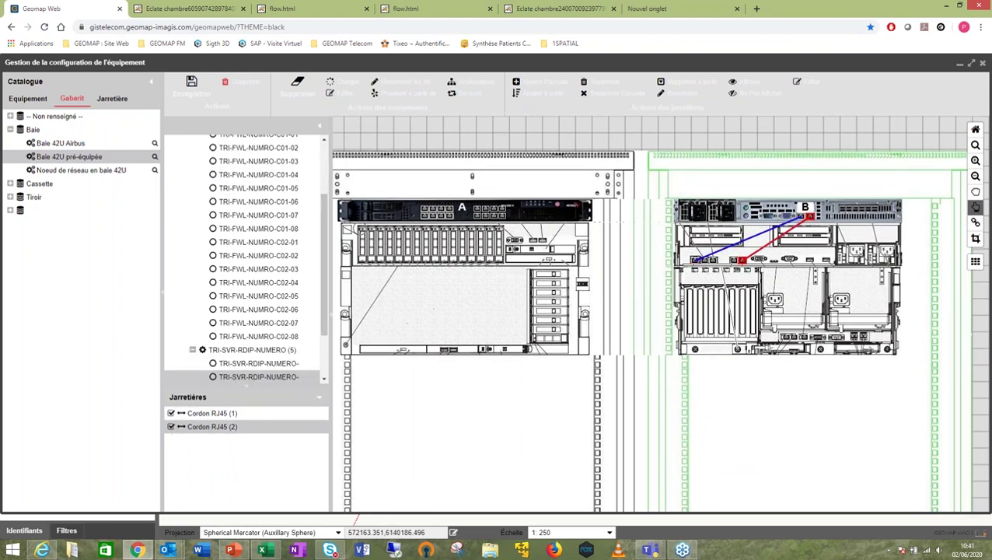
pyautogui.click(172, 414)
pyautogui.click(172, 413)
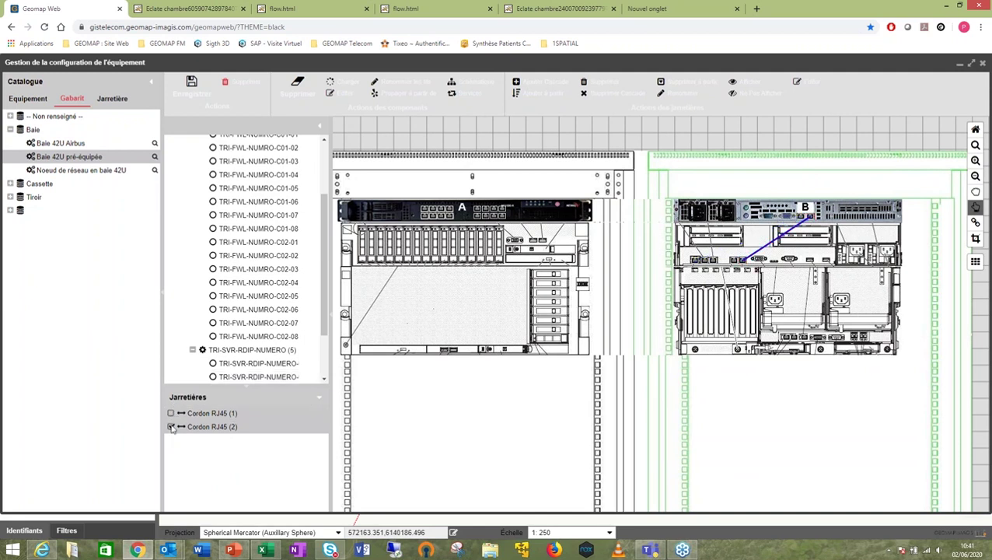
pyautogui.click(171, 427)
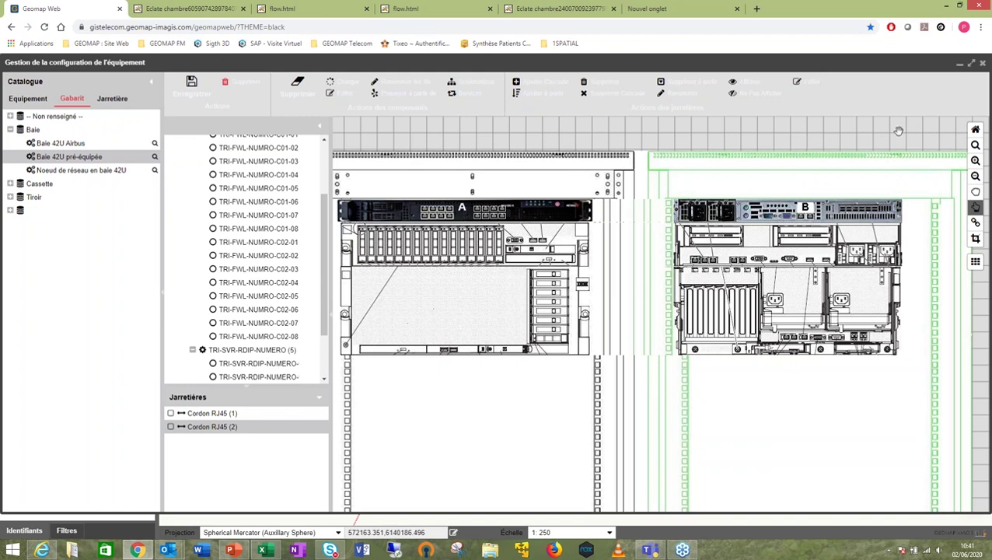
pyautogui.click(982, 65)
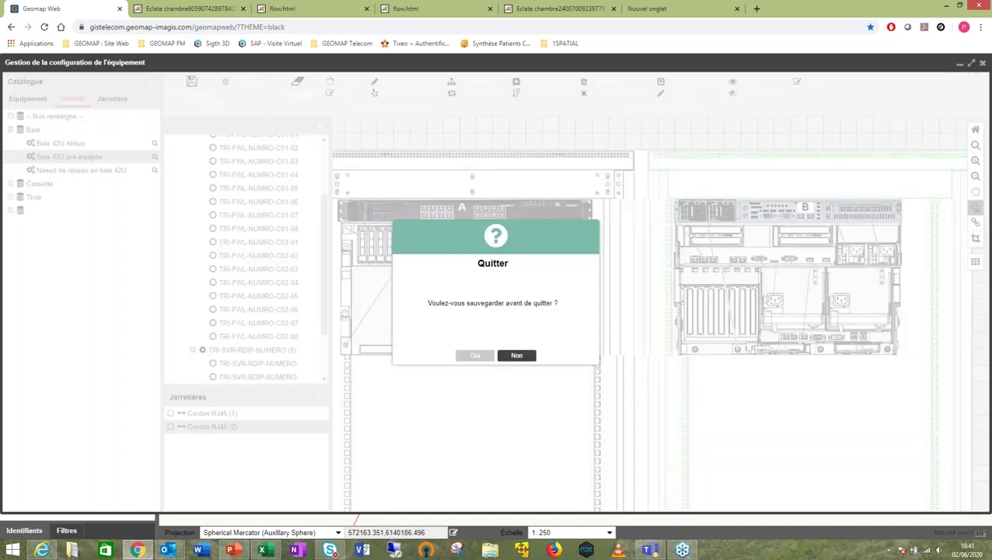
pyautogui.click(515, 356)
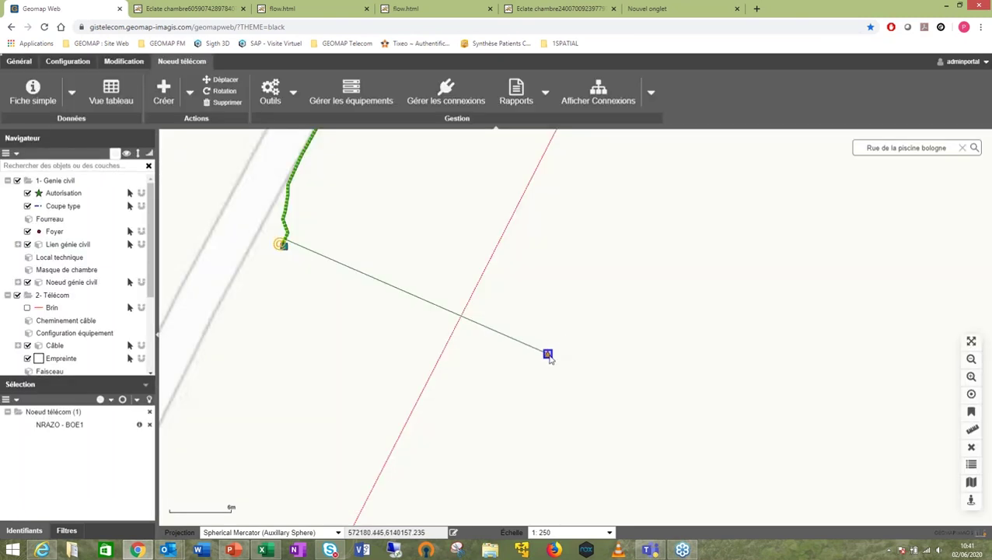
# Open the connection manager for NRAZO - BOE1 and examine the incoming fibre connections and origins of TIROIR01 and TIROIR02
pyautogui.click(445, 107)
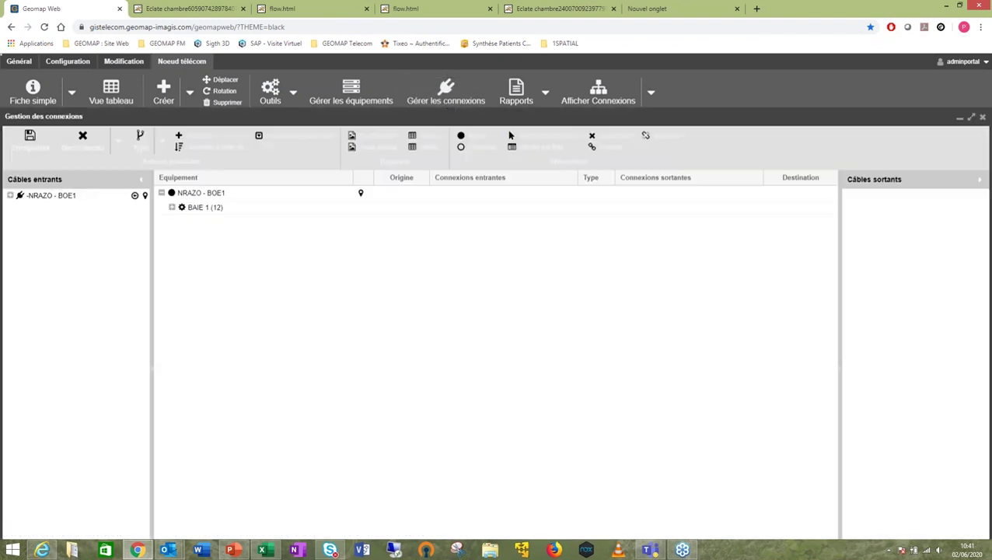
pyautogui.click(174, 212)
pyautogui.click(172, 208)
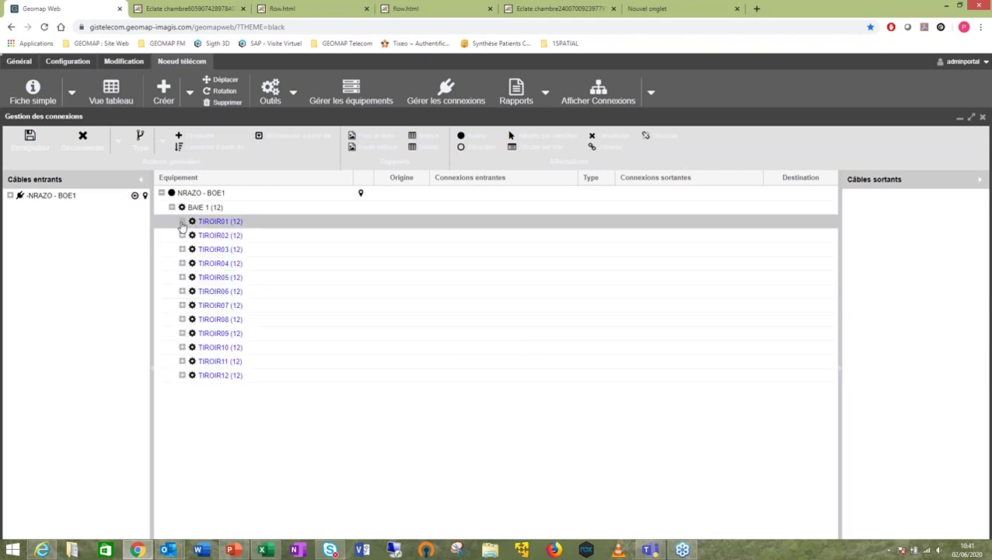
pyautogui.click(182, 222)
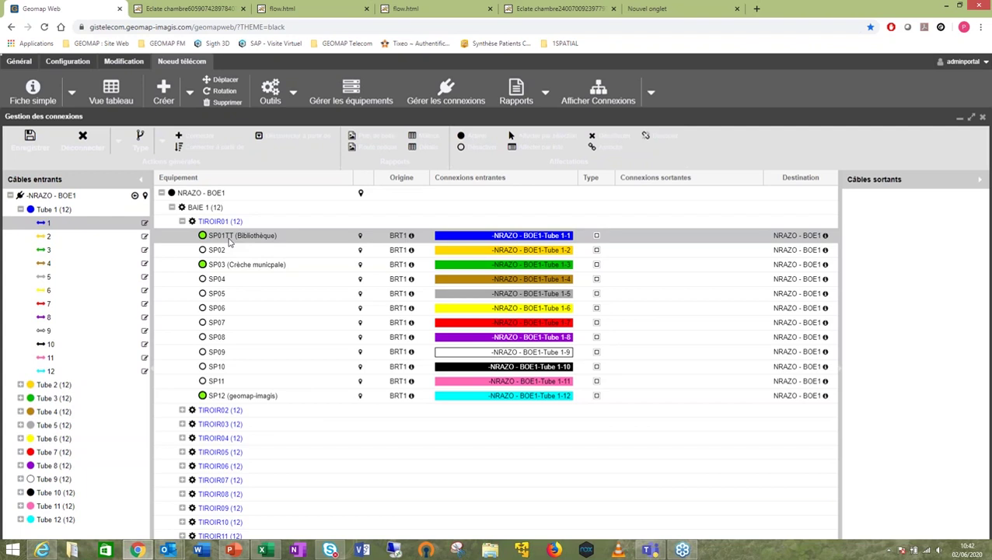
pyautogui.click(182, 412)
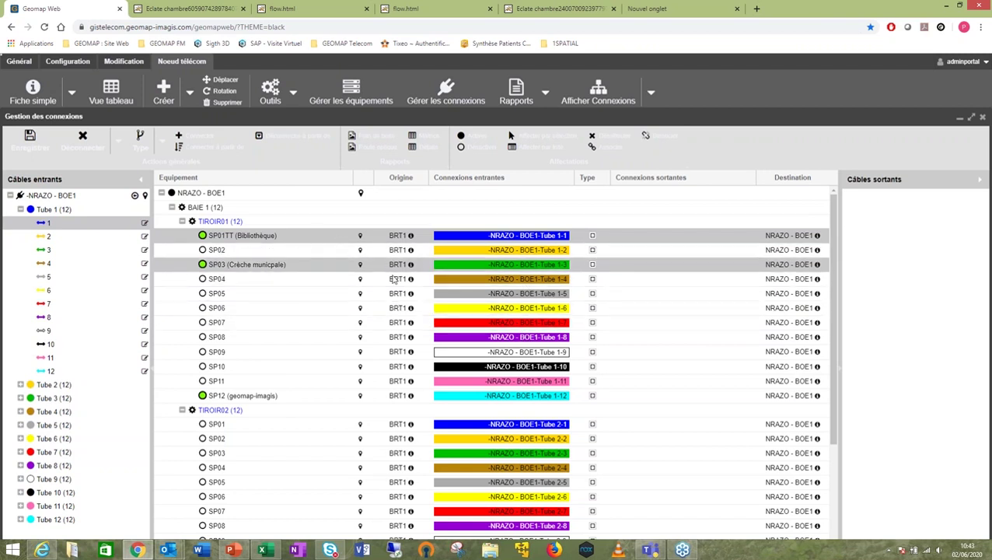
pyautogui.moveTo(410, 236)
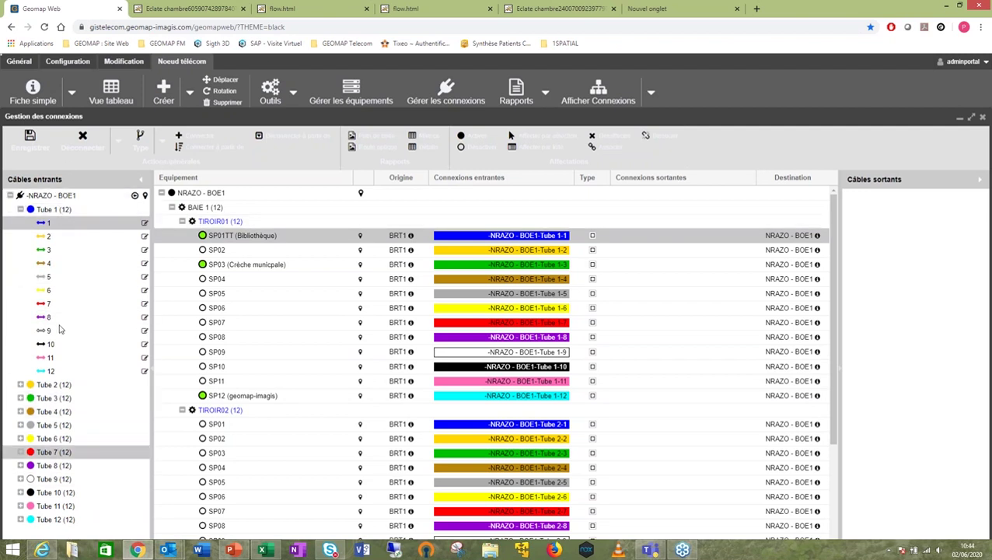
# Review the properties of fibre 1 in Tube 1 of the incoming cable and close the record without changes
pyautogui.click(47, 224)
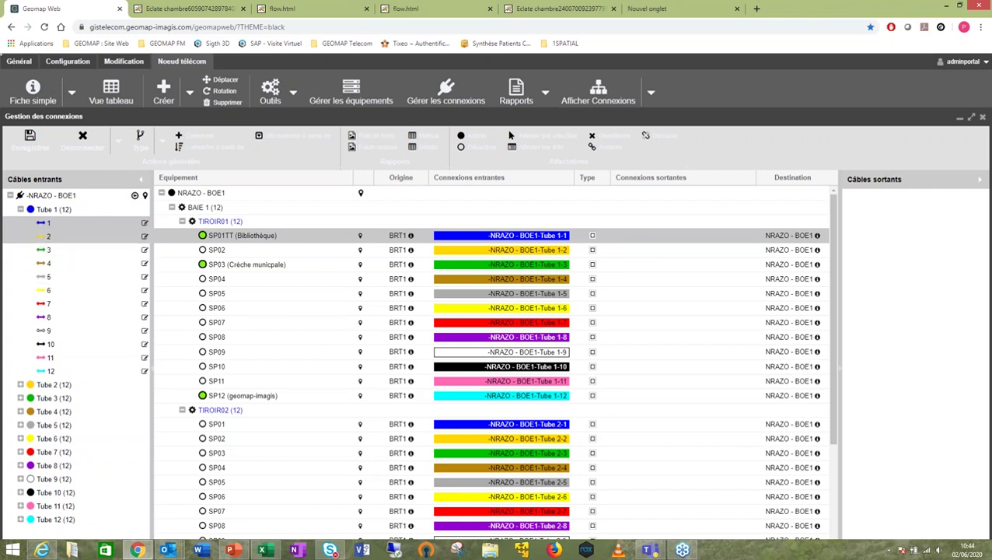
pyautogui.click(145, 224)
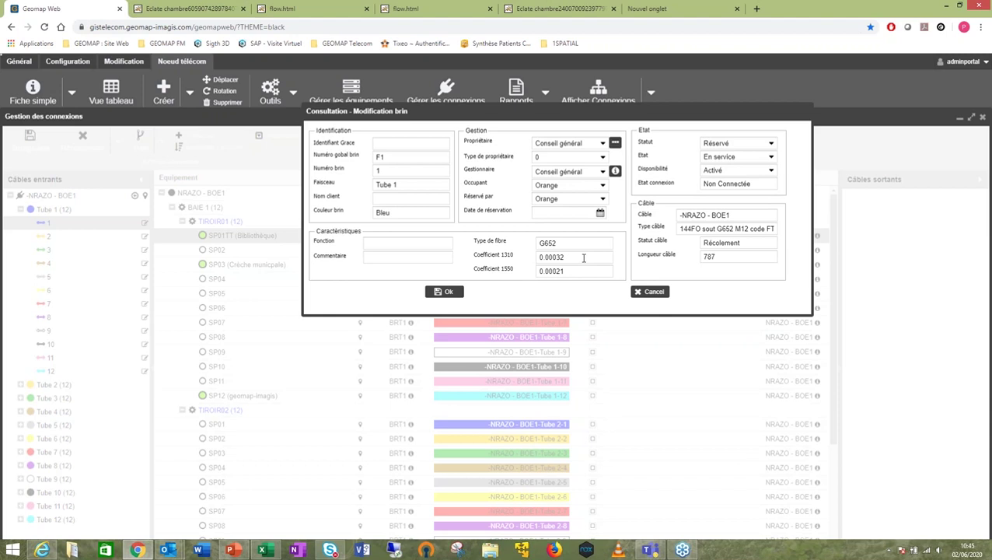
pyautogui.click(652, 291)
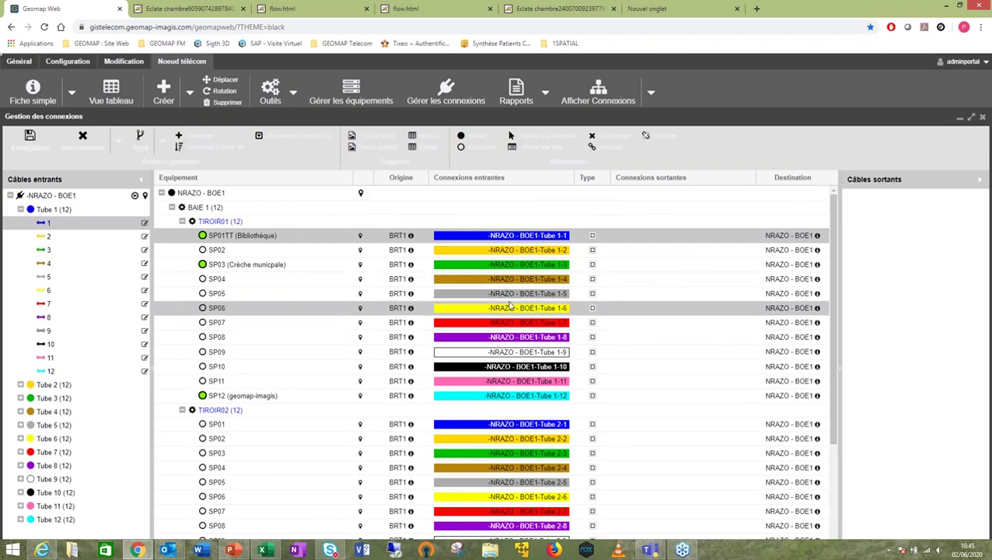
# Follow the incoming cable -NRAZO - BOE1 to its other end, BPE 144, and examine the connections in Cassette 02
pyautogui.scroll(-1, 292, 388)
pyautogui.scroll(-2, 292, 388)
pyautogui.scroll(3, 299, 413)
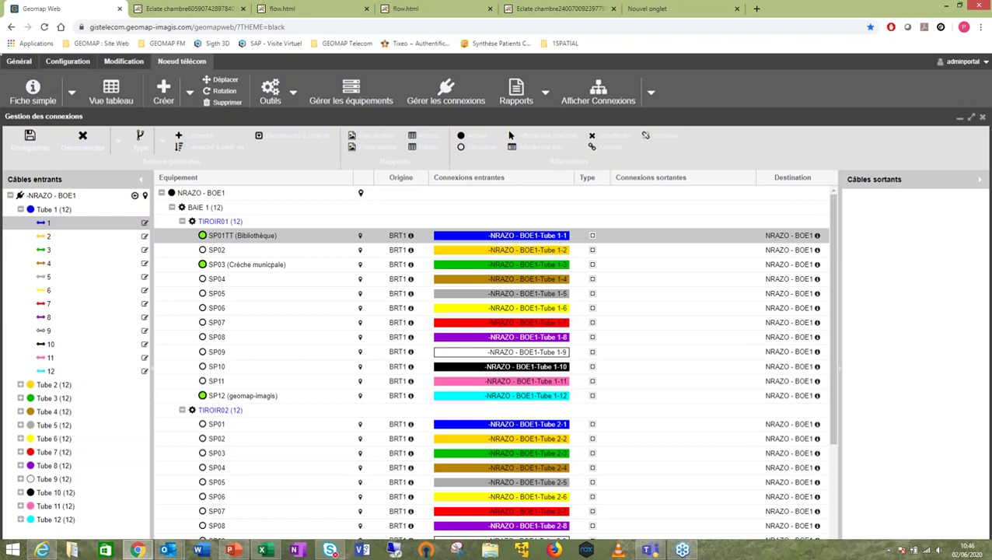
pyautogui.moveTo(134, 196)
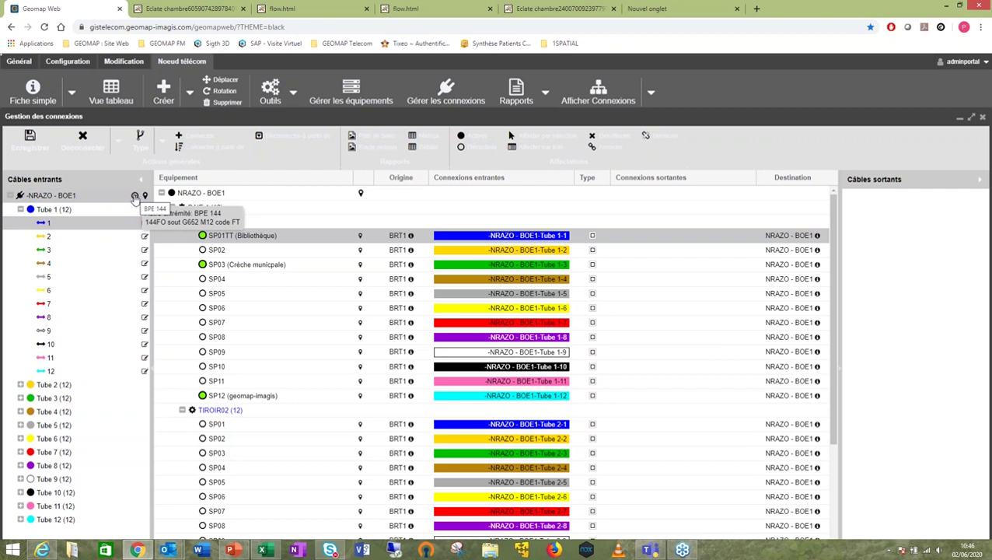
pyautogui.click(136, 196)
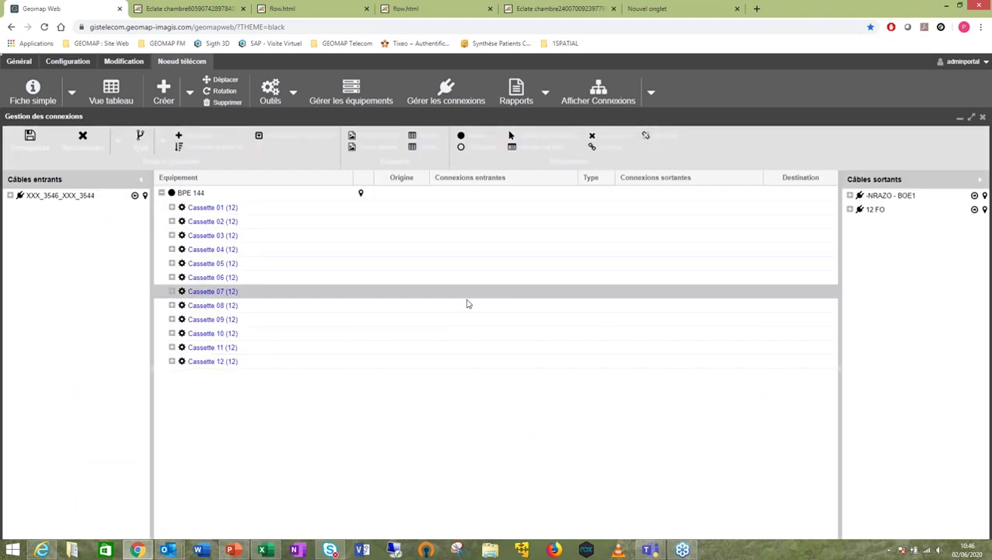
pyautogui.click(172, 222)
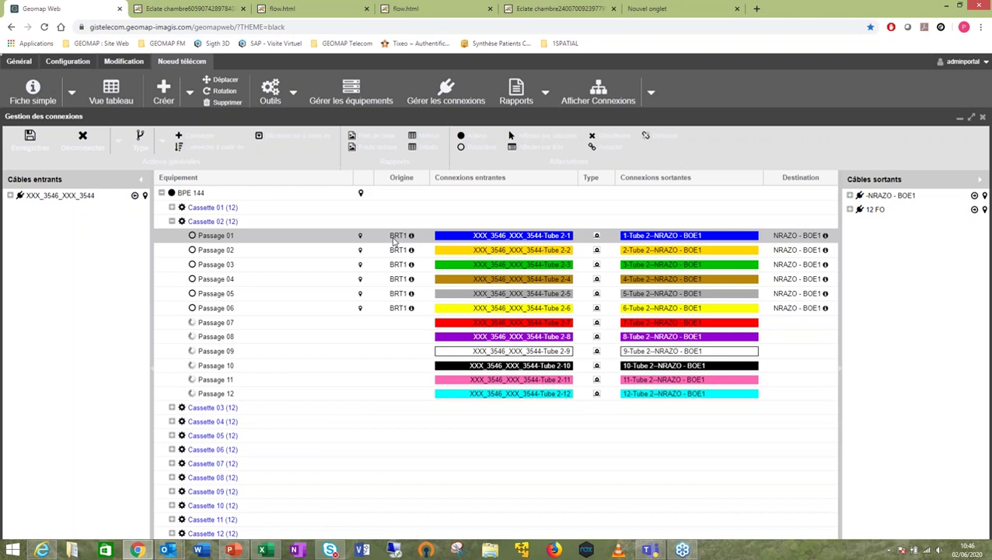
# Examine the connections in Cassette 09 of BPE 144 and locate fibre 4 in Tube 1 of the outgoing 12 FO cable
pyautogui.click(172, 493)
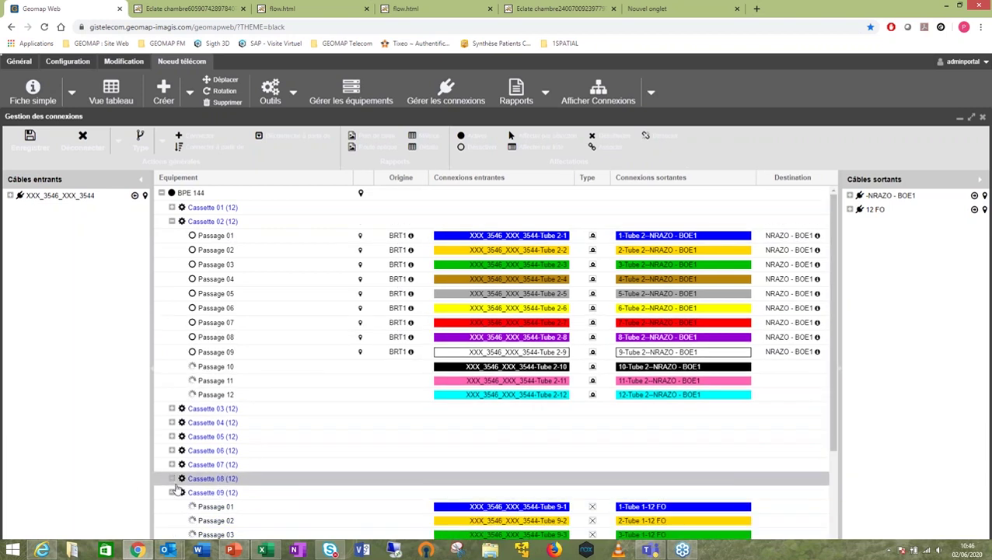
pyautogui.scroll(-3, 323, 453)
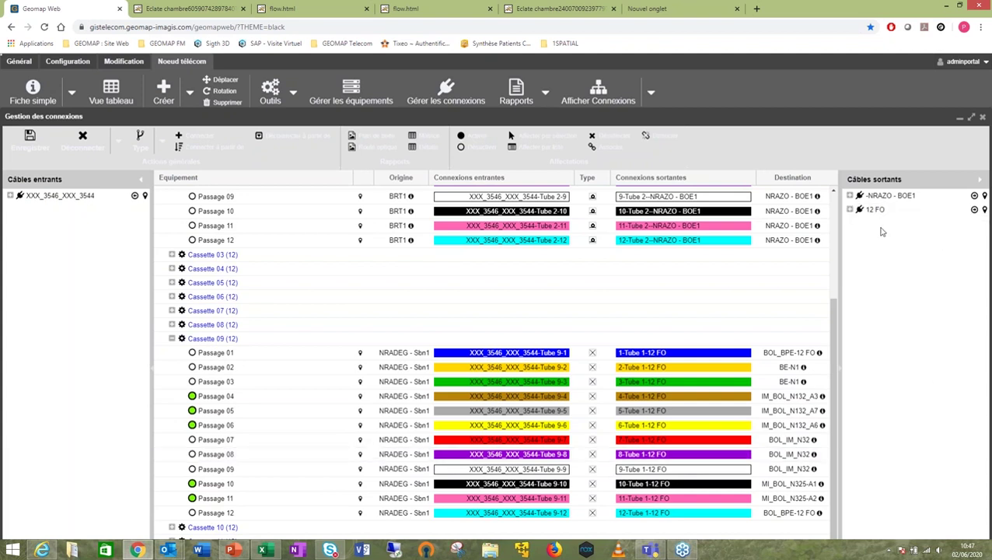
pyautogui.moveTo(897, 201)
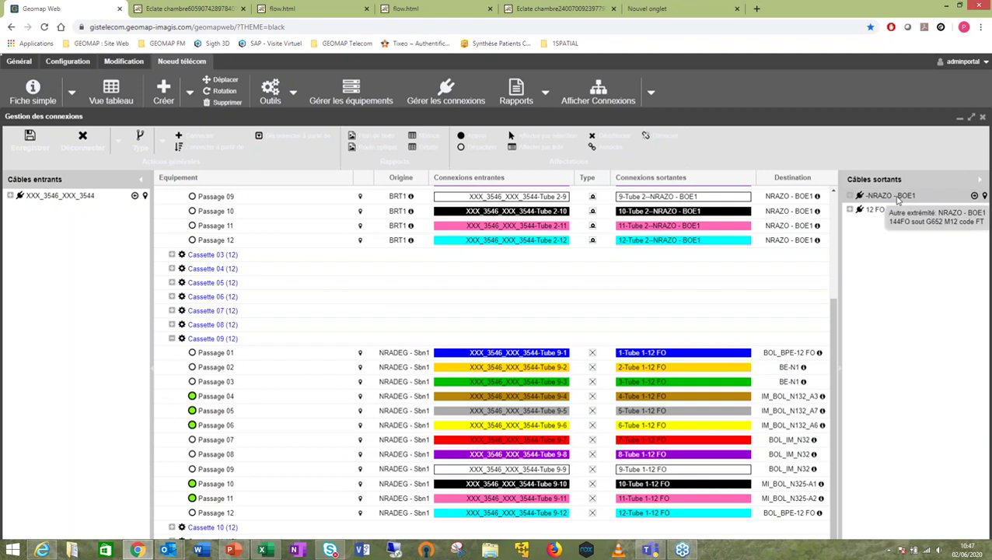
pyautogui.click(850, 210)
pyautogui.click(859, 223)
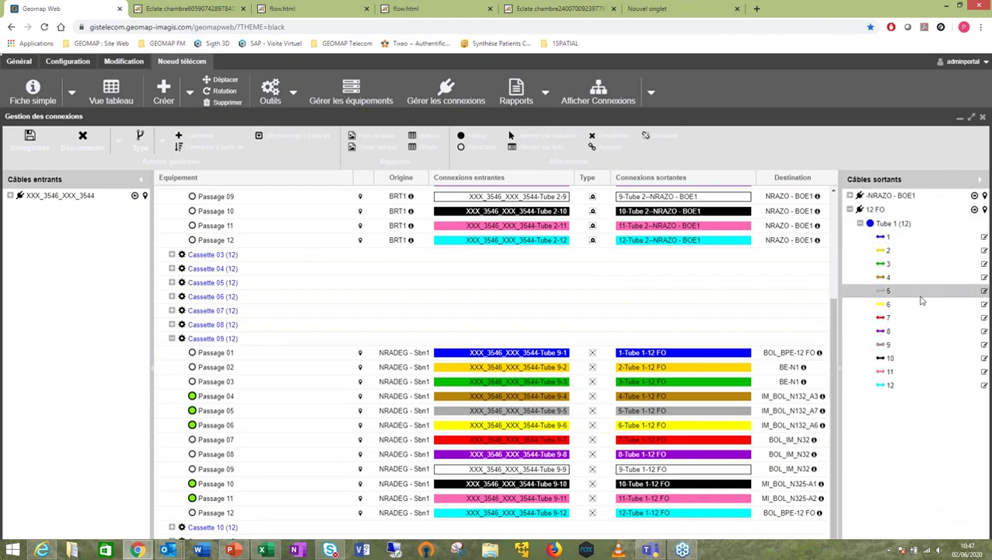
pyautogui.click(890, 279)
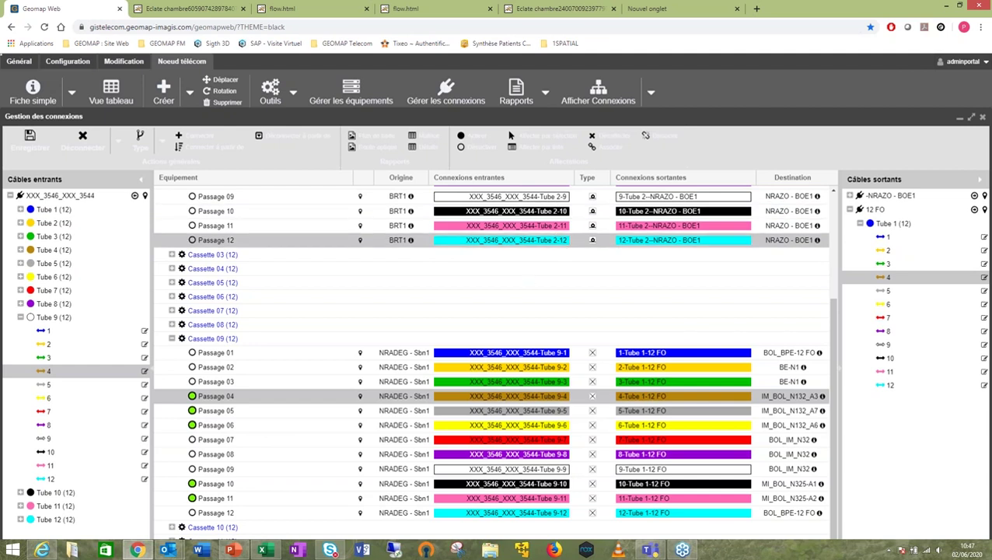
# Generate the box plan report (Plan de boîte) for BPE 144, review its cassette and fibre tables, and close the report
pyautogui.click(376, 147)
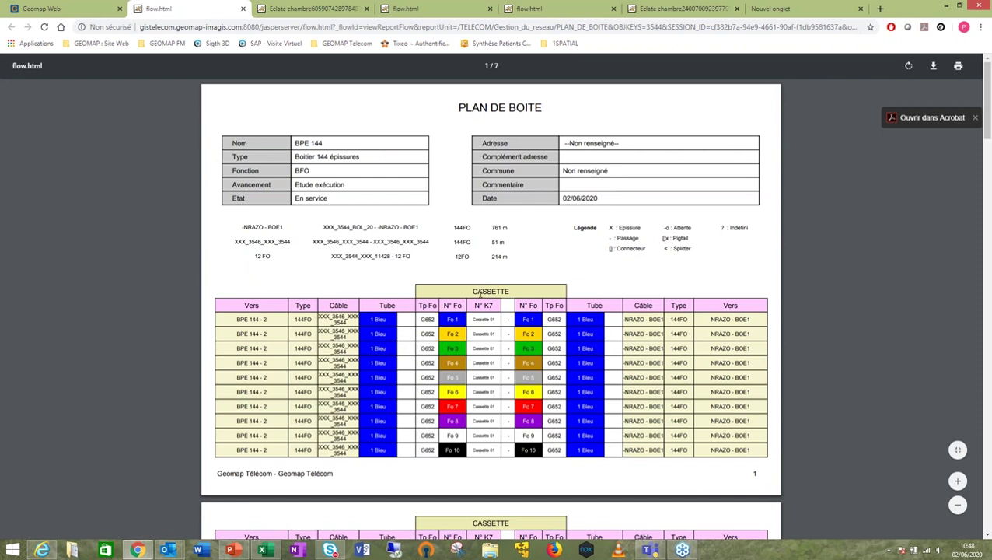
pyautogui.scroll(-5, 479, 294)
pyautogui.scroll(-7, 476, 294)
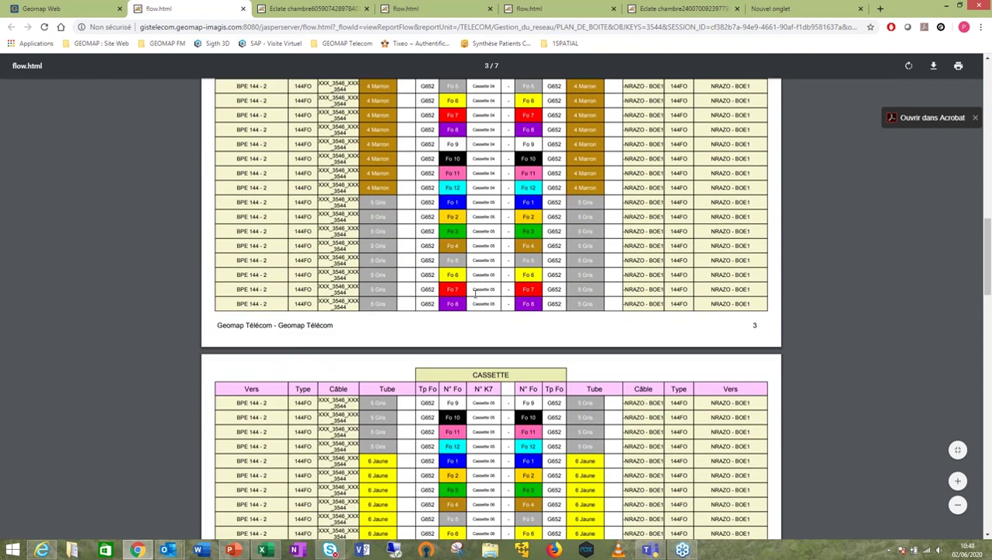
pyautogui.scroll(-7, 467, 305)
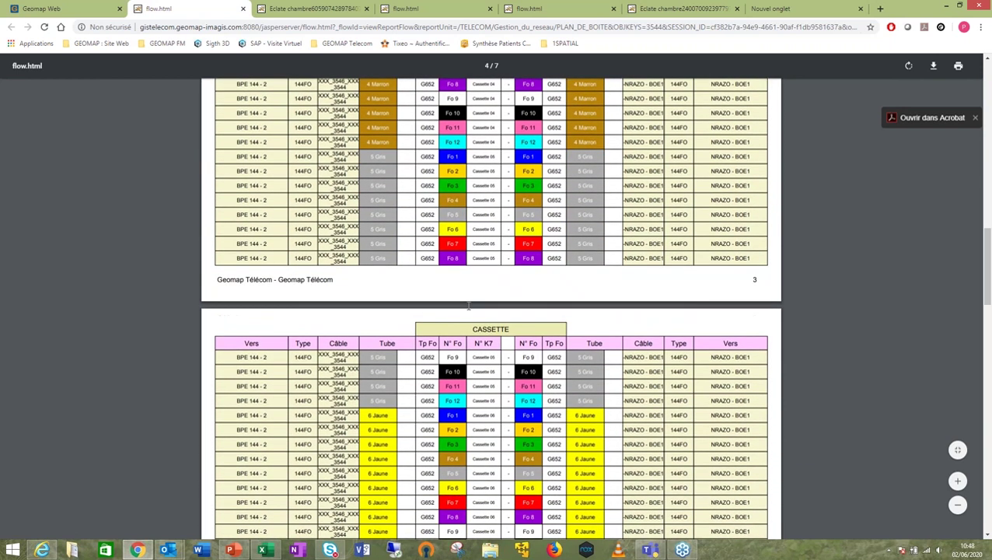
pyautogui.scroll(-3, 468, 305)
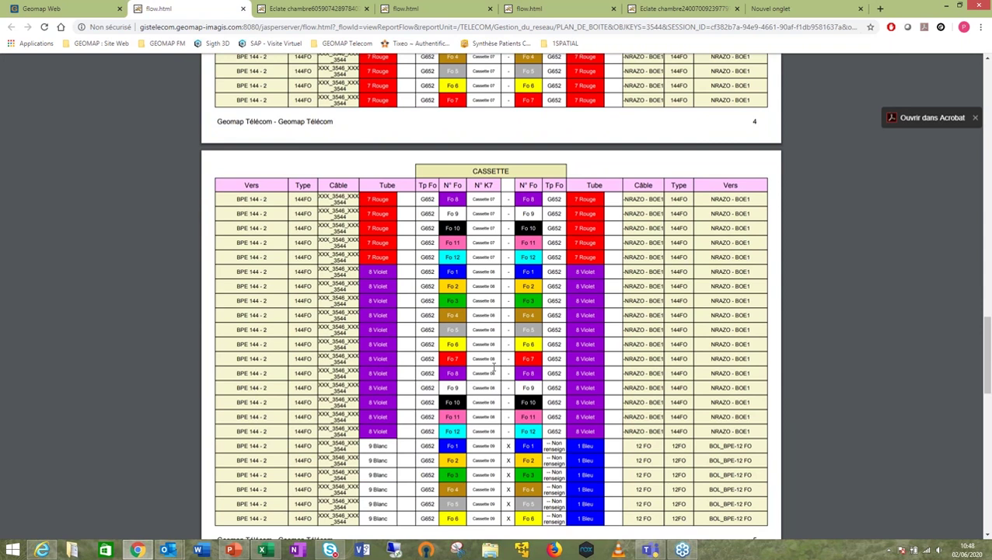
pyautogui.scroll(1, 493, 366)
pyautogui.scroll(6, 496, 366)
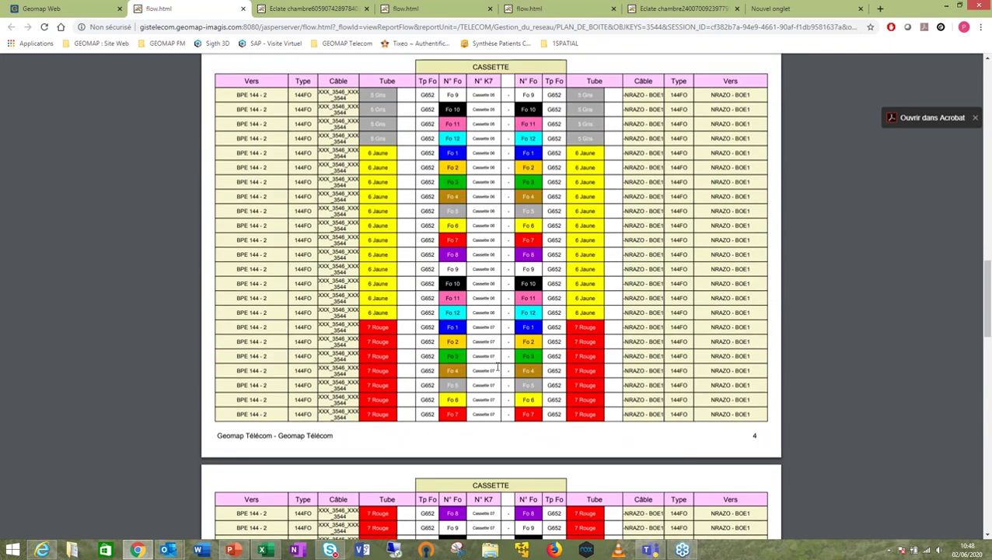
pyautogui.scroll(20, 509, 220)
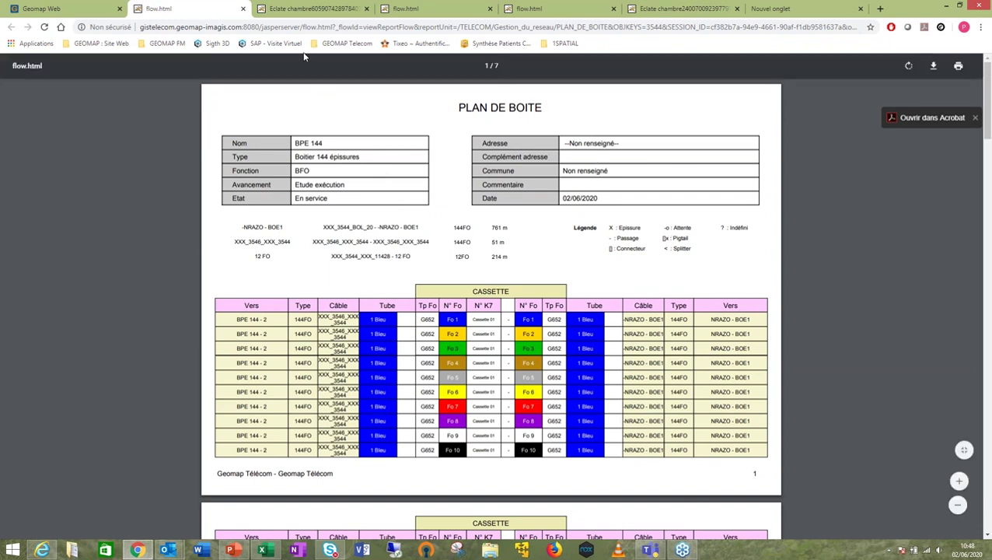
pyautogui.click(241, 10)
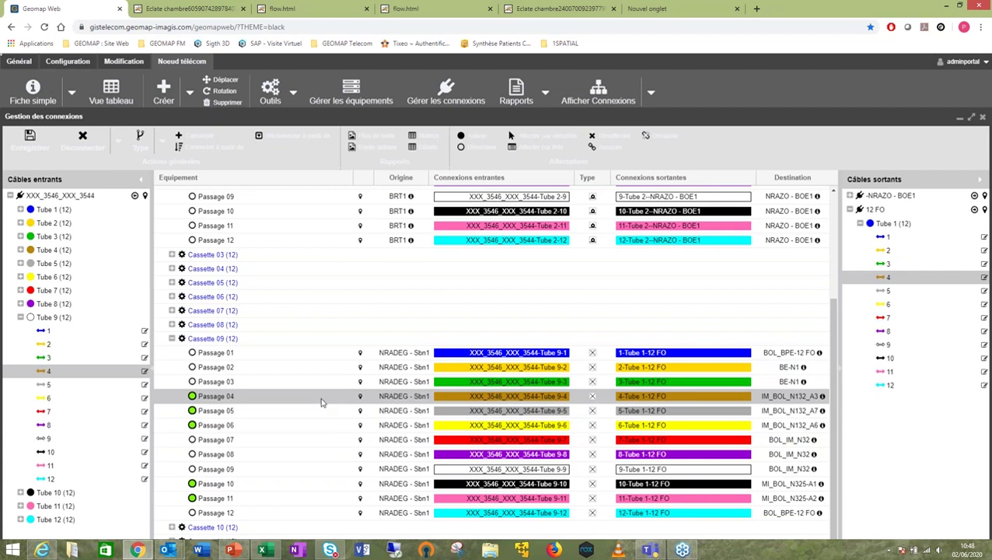
# Generate the optical route report (Route Optique) for Passage 04 in Cassette 09, review the route from NRADEG - Sbn1, and close the report
pyautogui.click(370, 150)
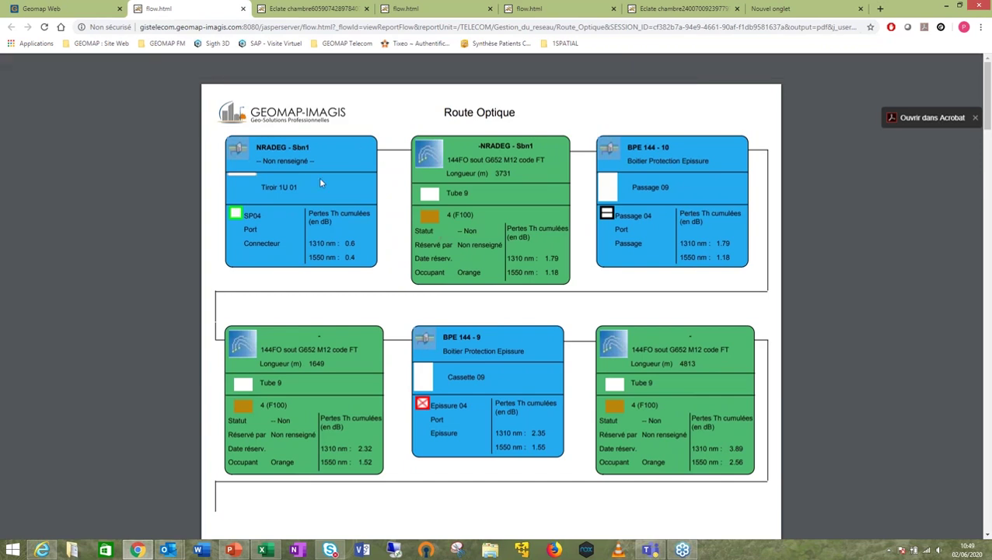
pyautogui.scroll(-3, 413, 374)
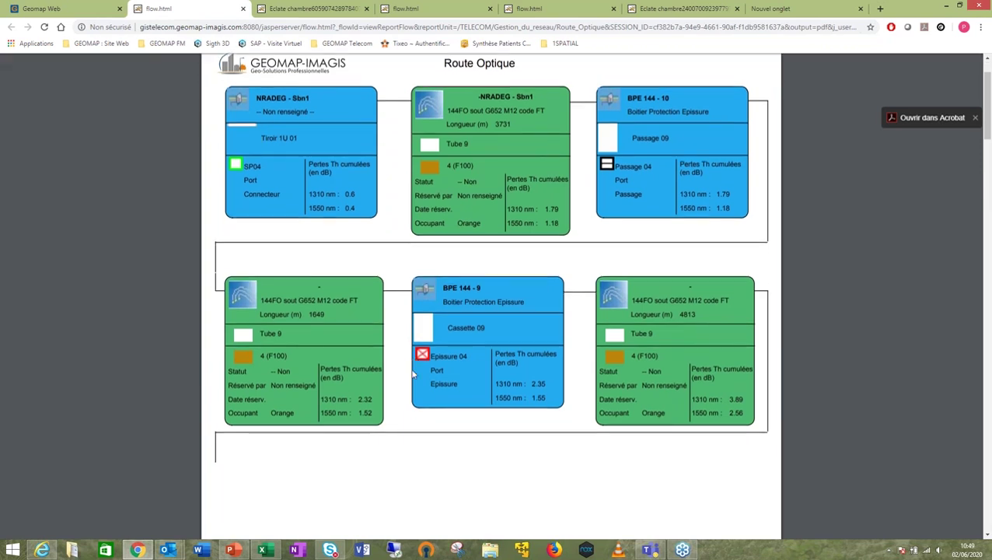
pyautogui.scroll(-2, 412, 374)
pyautogui.scroll(5, 405, 374)
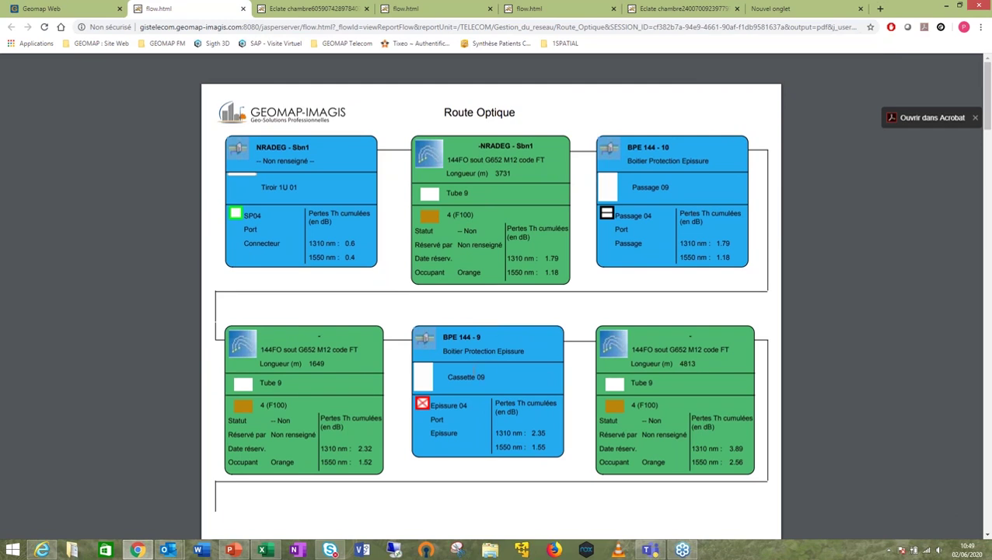
pyautogui.scroll(-5, 473, 371)
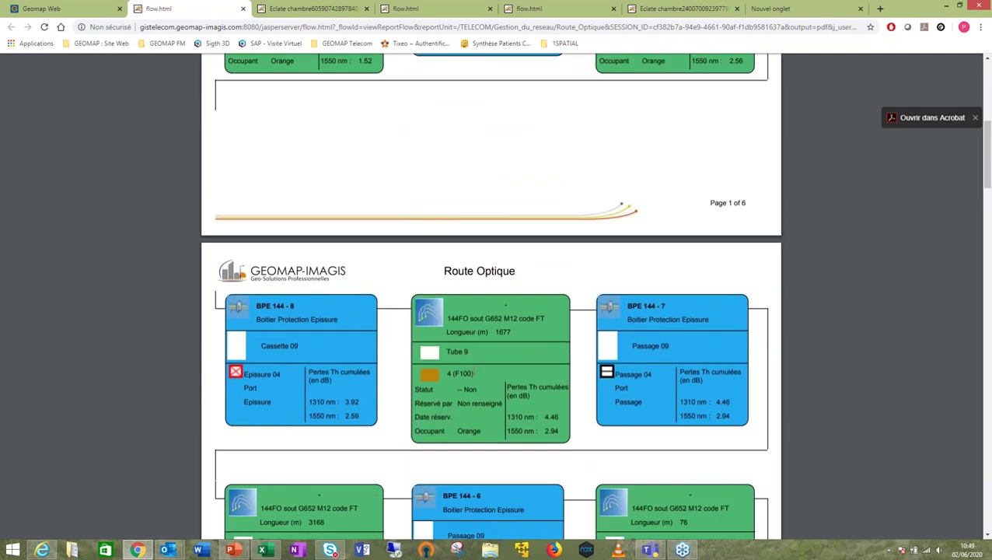
pyautogui.scroll(-1, 473, 373)
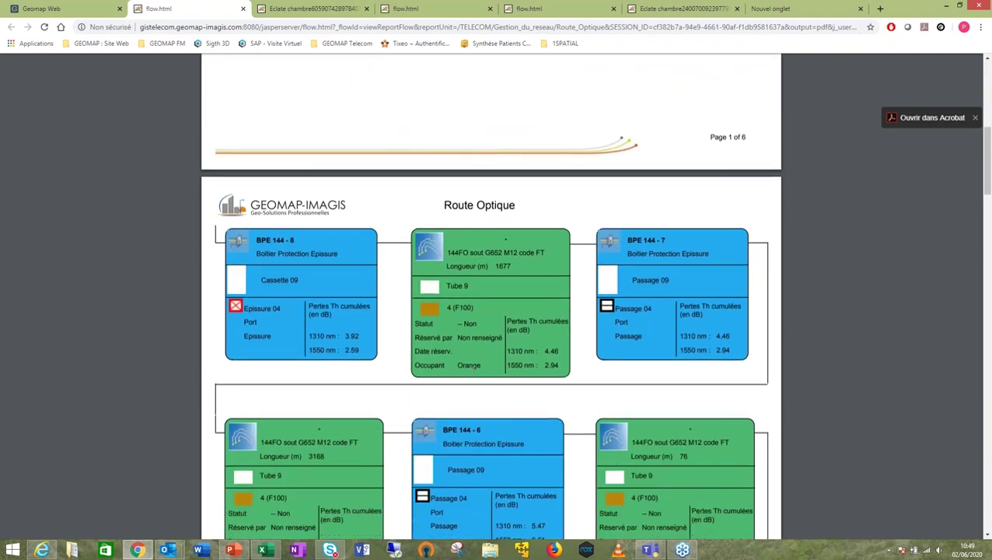
pyautogui.scroll(-7, 491, 295)
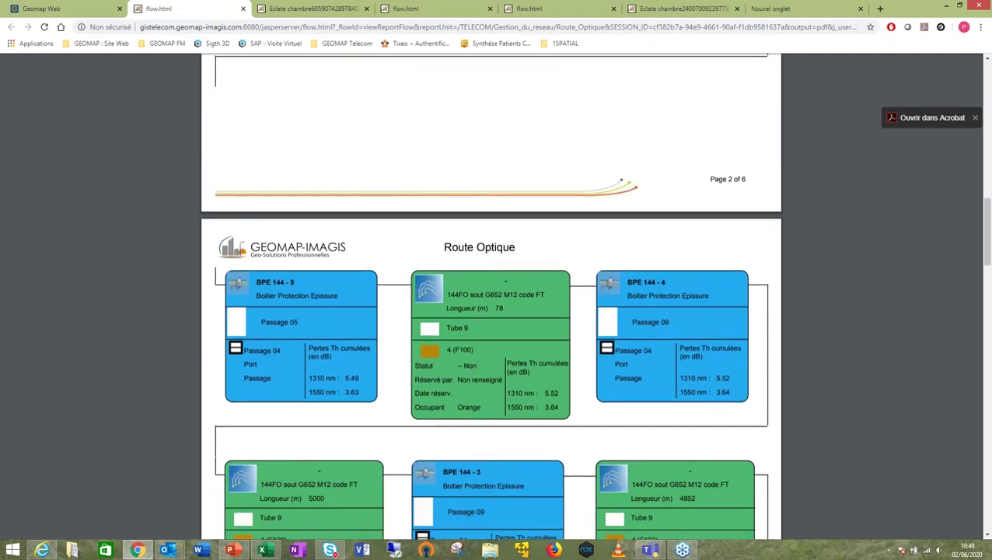
pyautogui.scroll(-7, 473, 370)
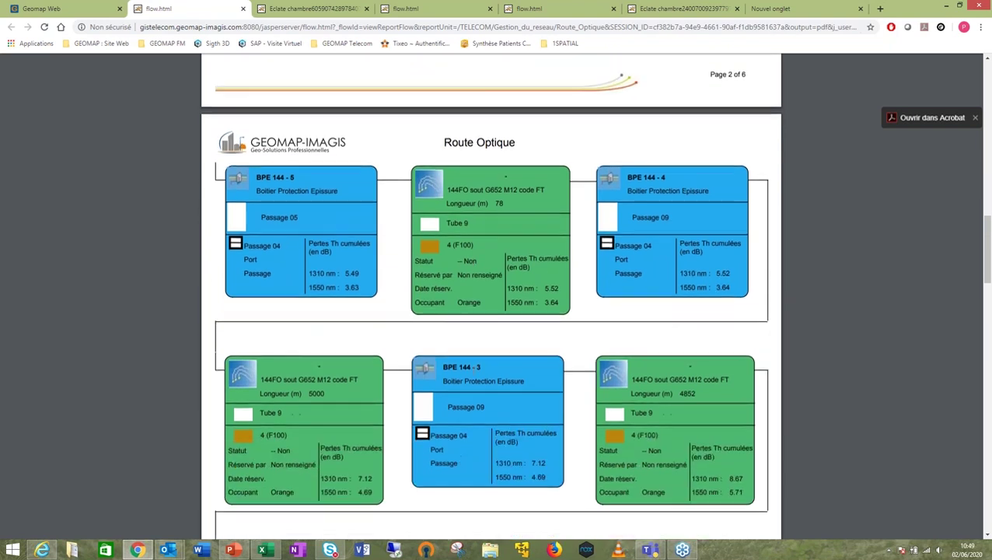
pyautogui.scroll(-7, 474, 370)
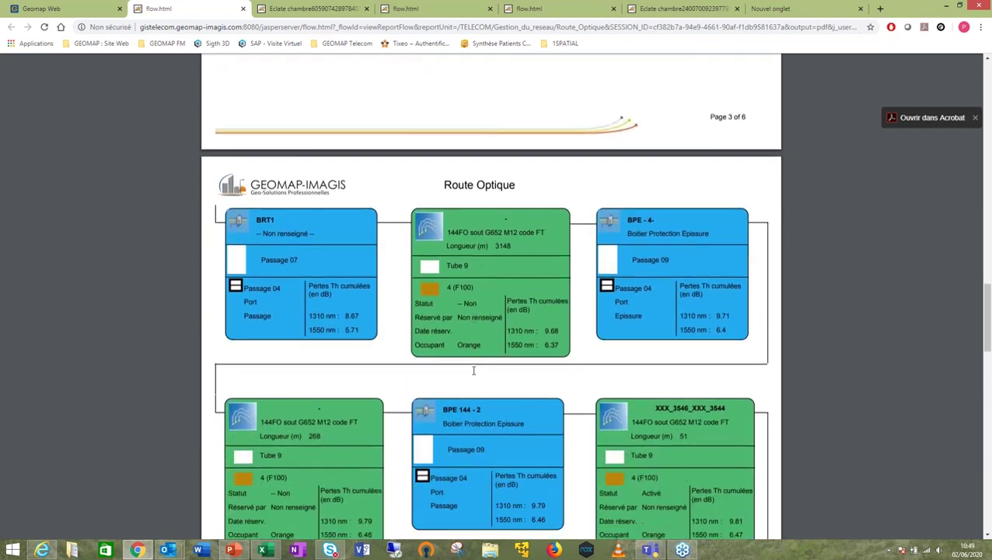
pyautogui.scroll(-2, 473, 370)
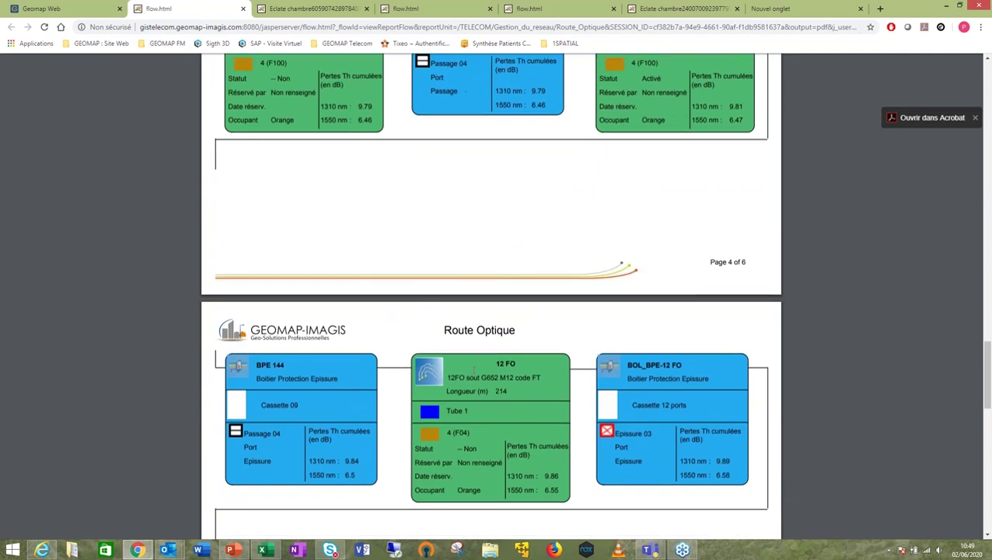
pyautogui.scroll(-4, 473, 370)
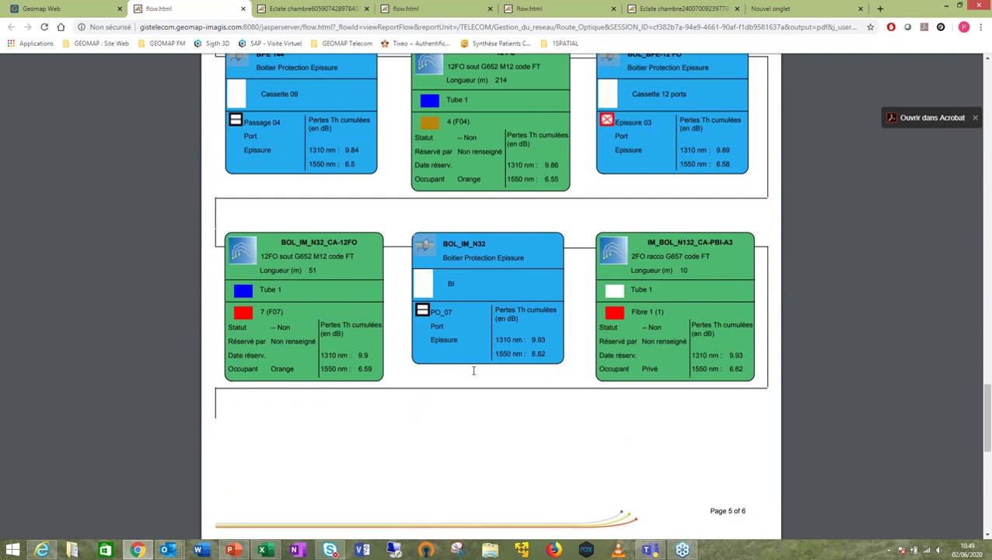
pyautogui.scroll(3, 473, 370)
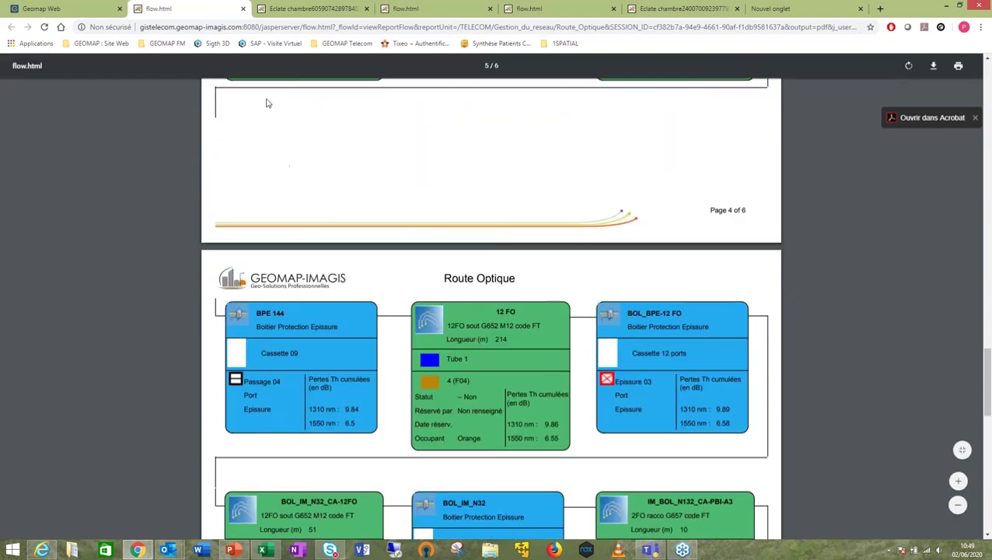
pyautogui.click(243, 10)
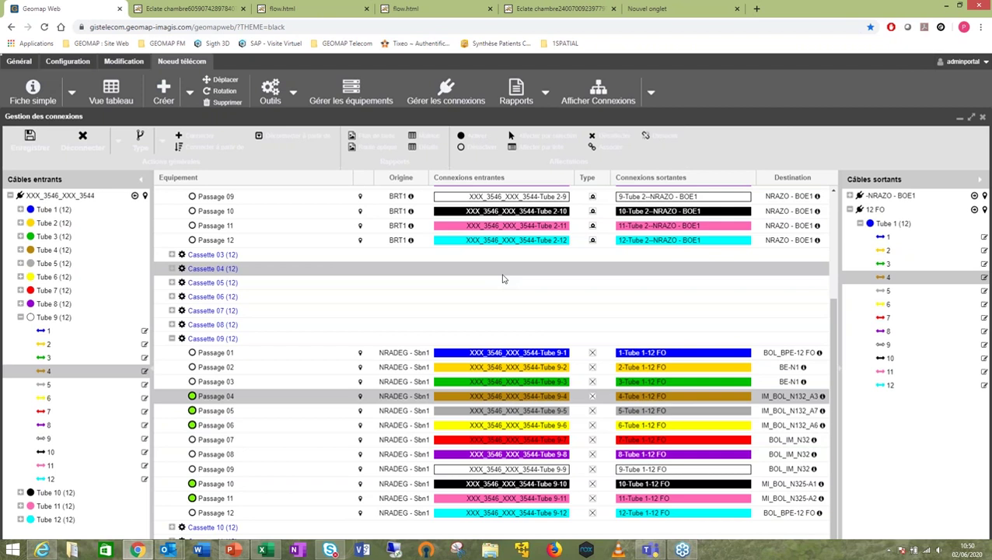
# Follow the incoming cable XXX_3546_XXX_3544 to BPE 144 - 2 and return along it to BPE 144
pyautogui.click(143, 196)
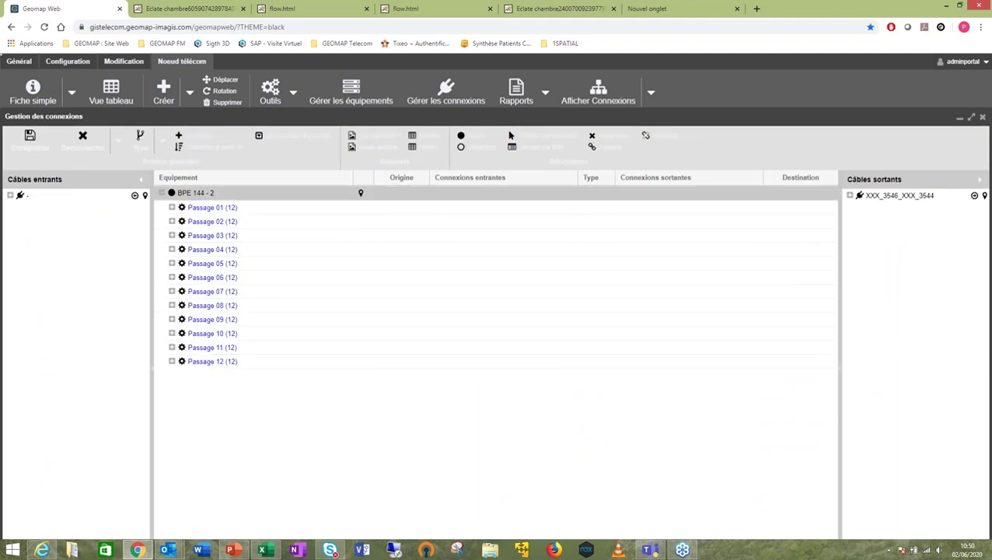
pyautogui.moveTo(855, 200)
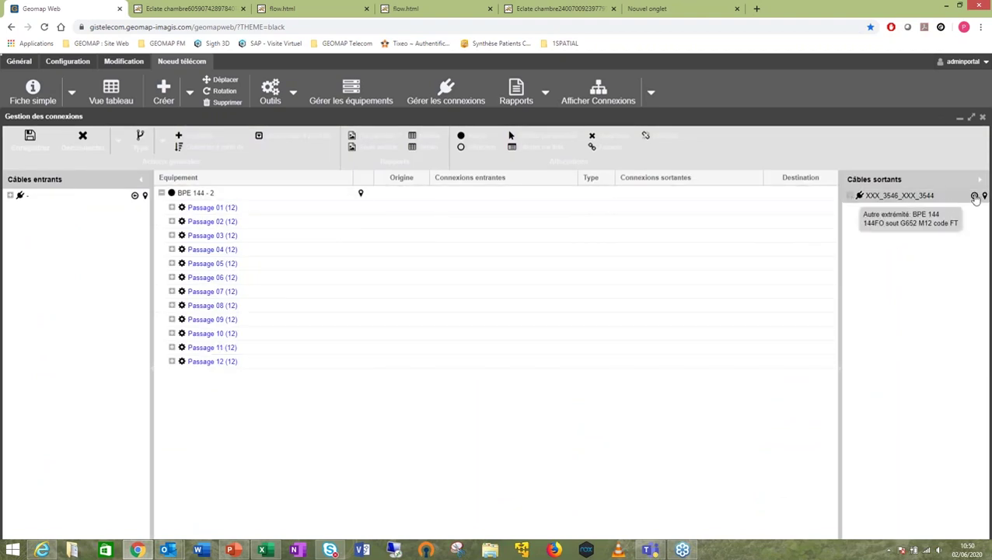
pyautogui.click(975, 197)
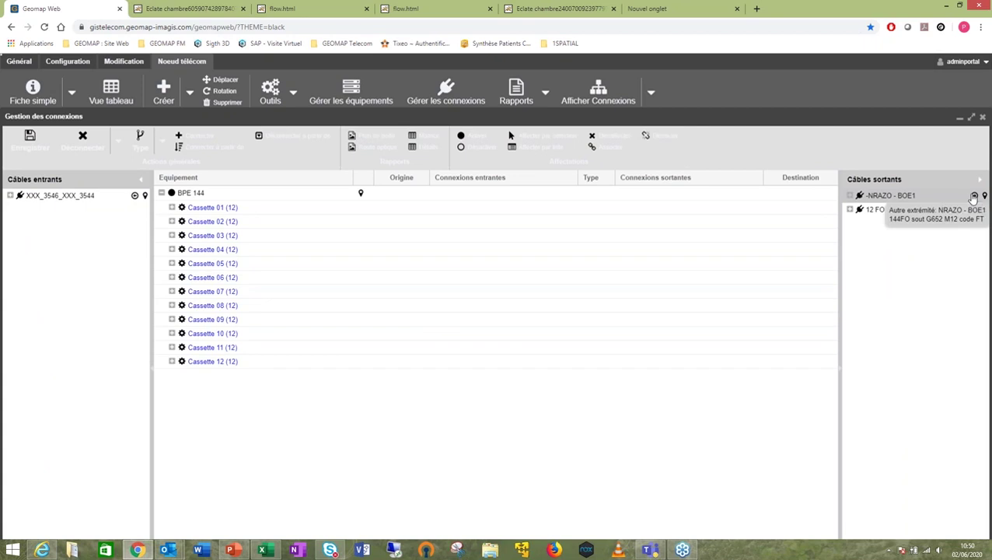
# Follow the outgoing cable -NRAZO - BOE1 to its other end and list the drawers of BAIE 1
pyautogui.click(973, 195)
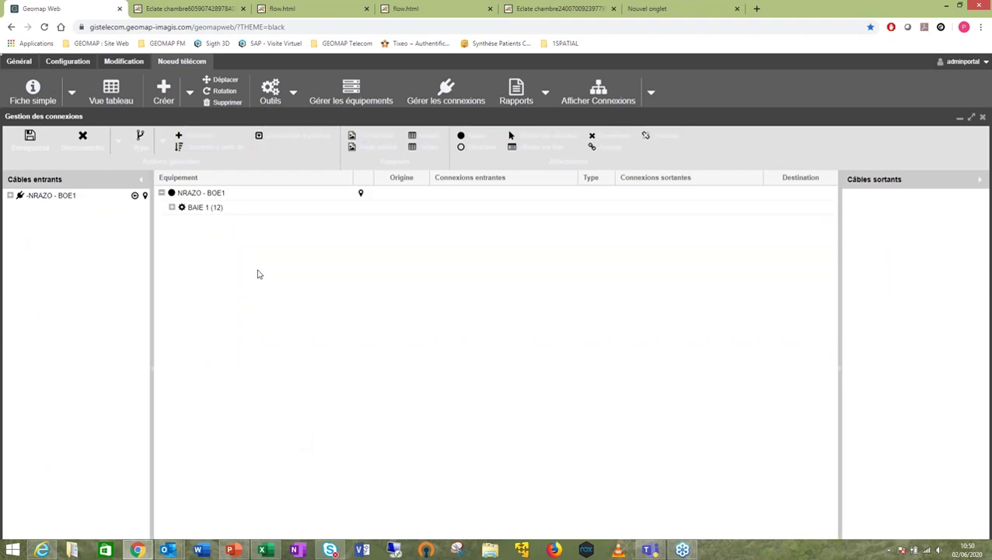
pyautogui.click(260, 194)
pyautogui.click(172, 207)
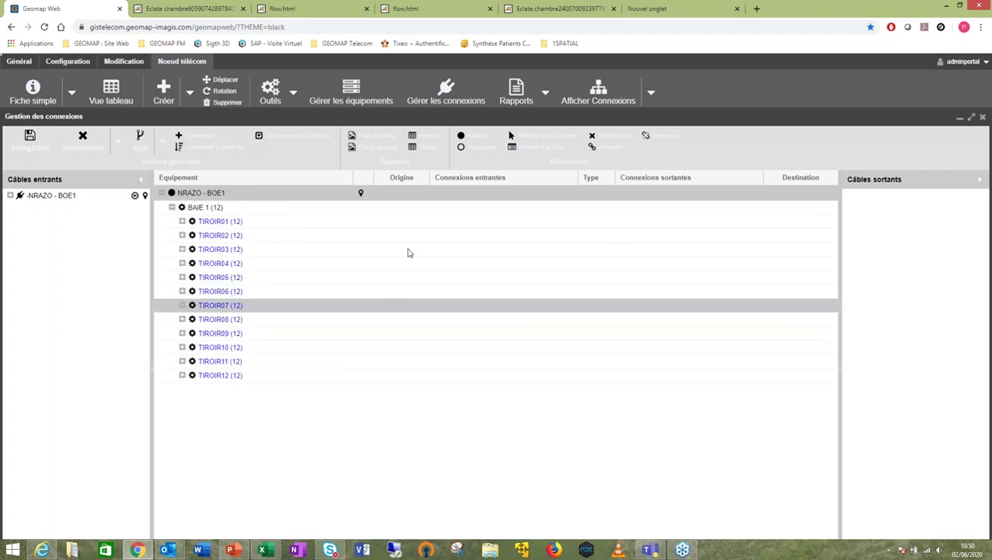
# Export the connection matrix of NRAZO - BOE1 as a spreadsheet, open it in Excel, and examine the fibre routes drawer by drawer
pyautogui.click(428, 140)
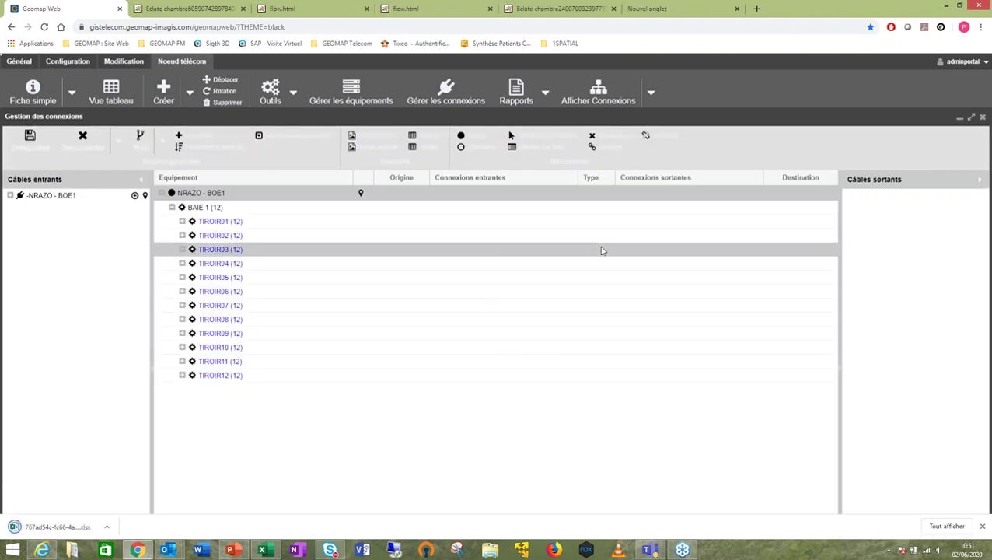
pyautogui.click(53, 532)
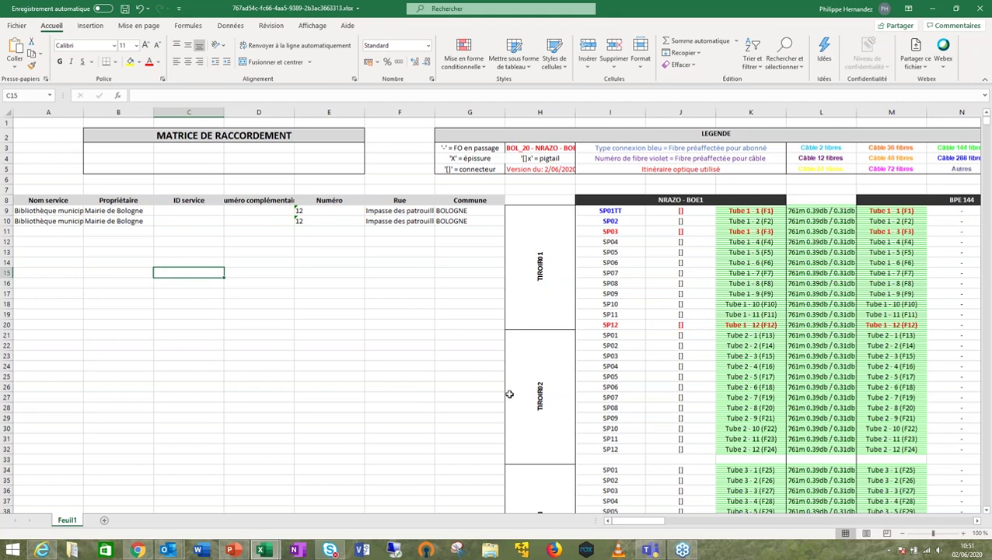
pyautogui.keyDown('ctrl'); pyautogui.scroll(-1, 370, 371); pyautogui.keyUp('ctrl')
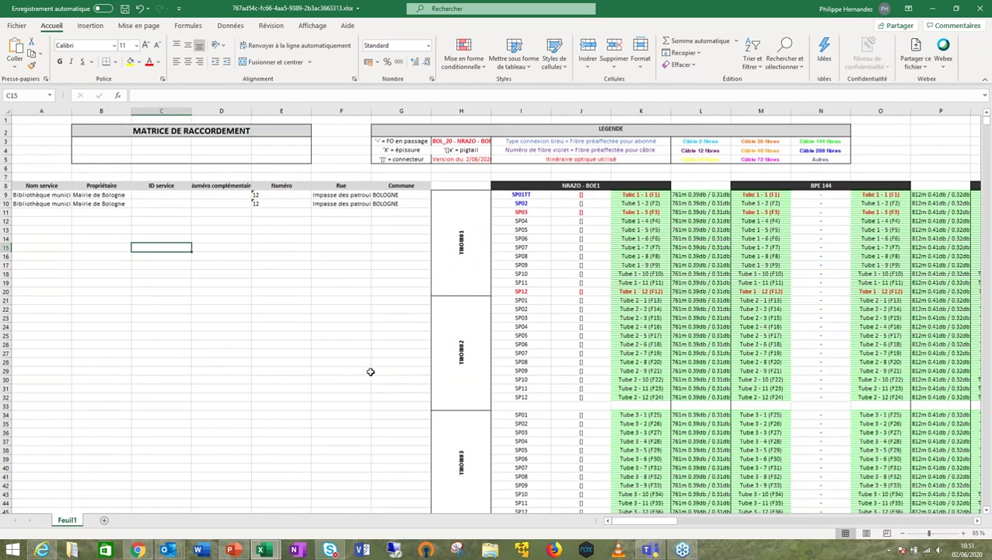
pyautogui.keyDown('ctrl'); pyautogui.scroll(-1, 370, 372); pyautogui.keyUp('ctrl')
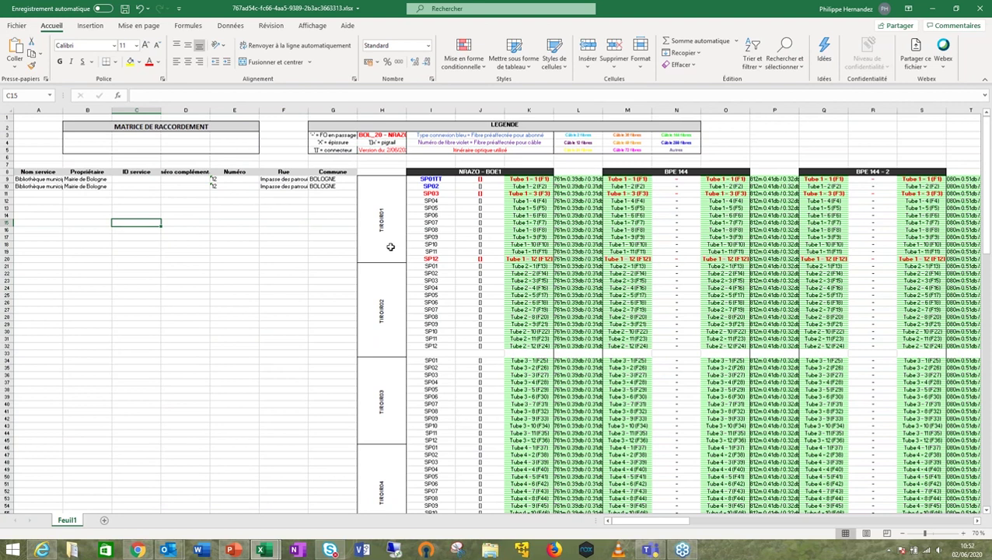
pyautogui.scroll(-17, 390, 246)
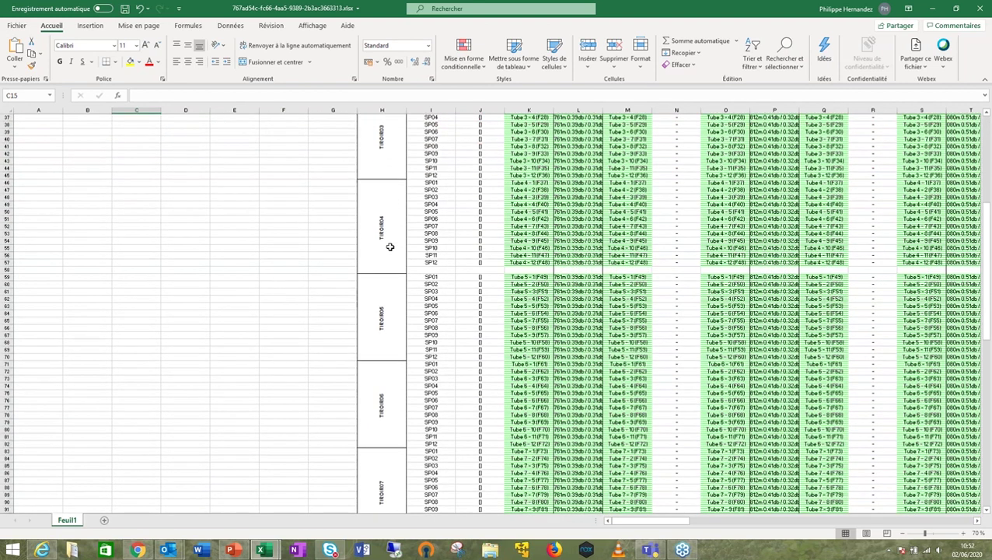
pyautogui.scroll(-5, 390, 246)
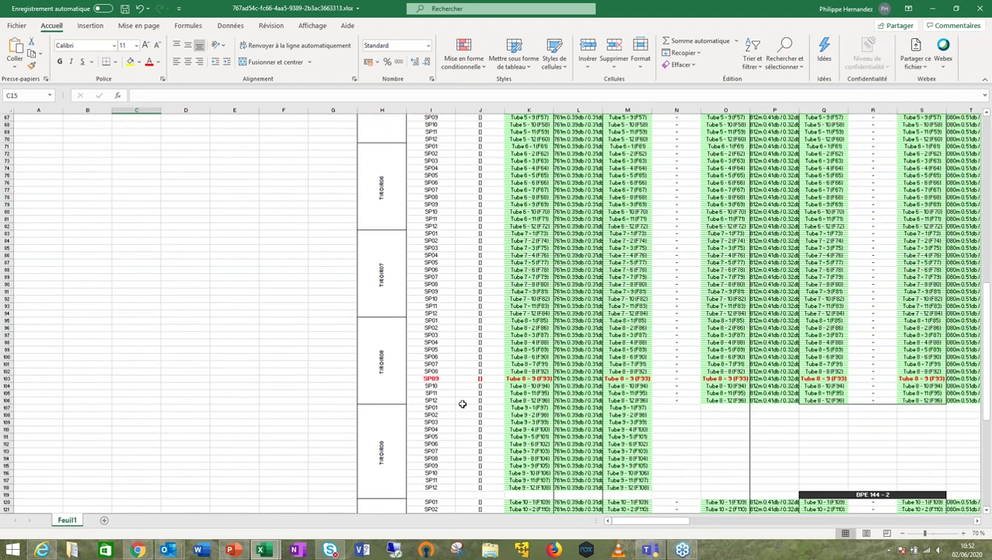
# Highlight row 10 of the connection matrix and follow its fibre route from NRAZO - BOE1 across to BRT1
pyautogui.scroll(18, 452, 383)
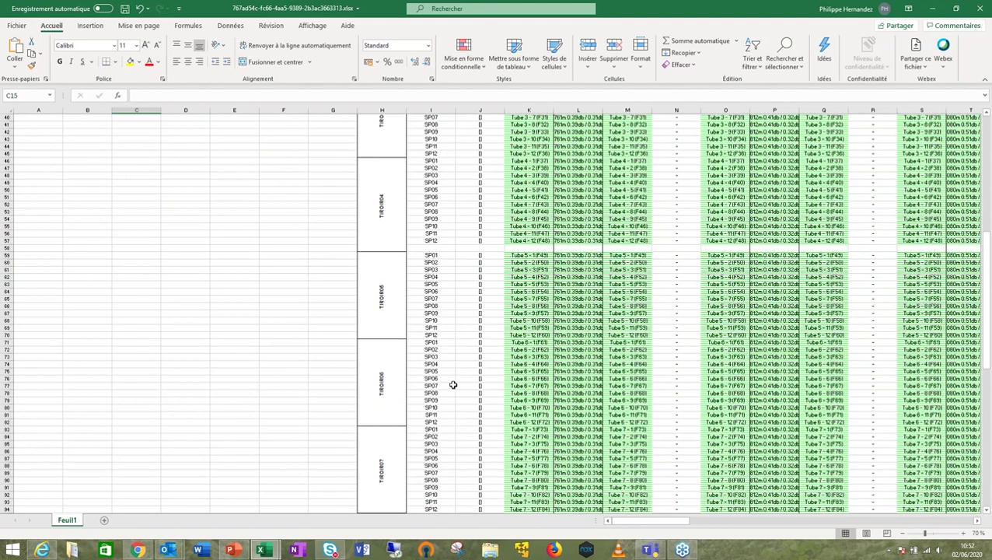
pyautogui.scroll(4, 452, 383)
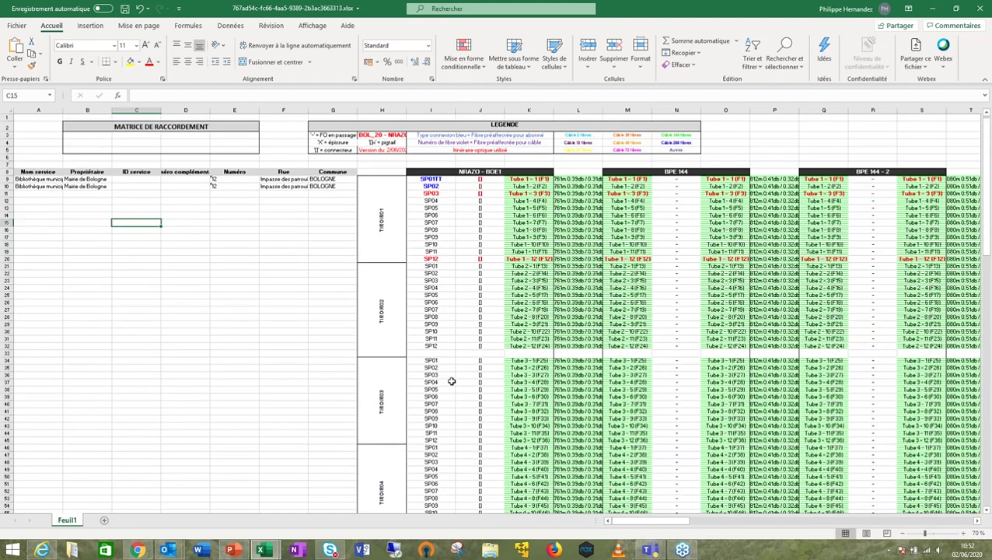
pyautogui.click(8, 186)
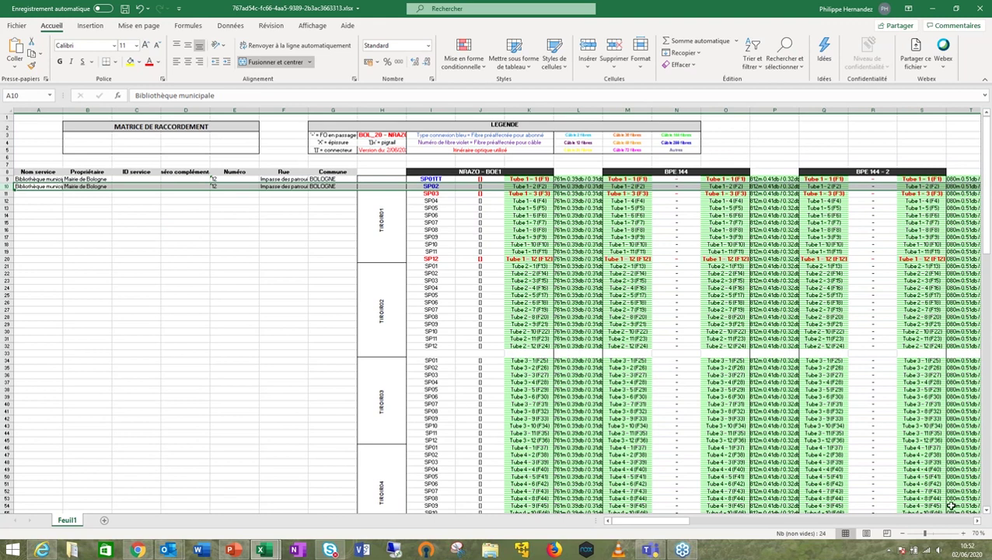
pyautogui.moveTo(977, 525); pyautogui.dragTo(976, 525)
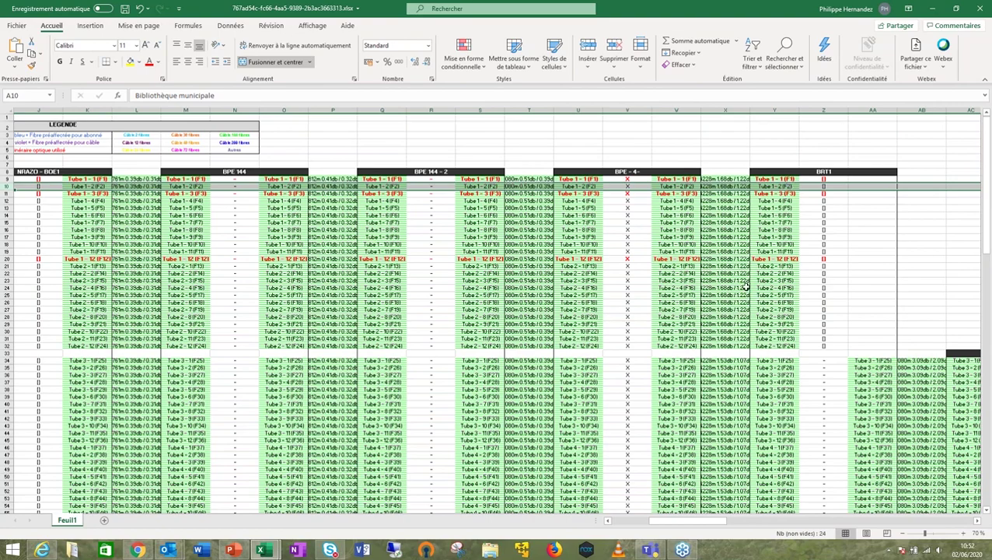
# Examine the overall layout of the connection matrix at reduced scale, including the branch that ends at NRADEG - Ant1
pyautogui.scroll(-2, 743, 286)
pyautogui.scroll(-2, 744, 286)
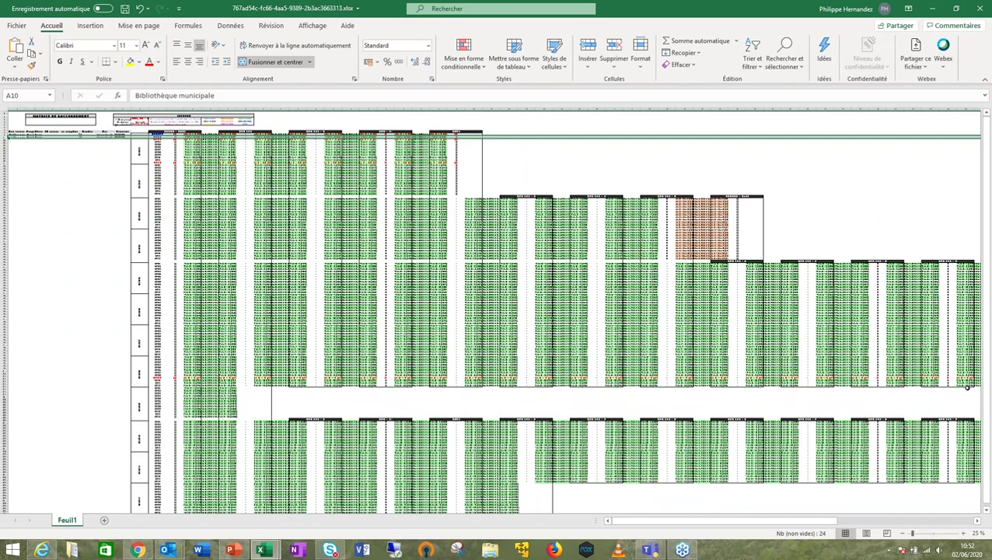
pyautogui.scroll(1, 967, 387)
pyautogui.moveTo(676, 526); pyautogui.dragTo(754, 526)
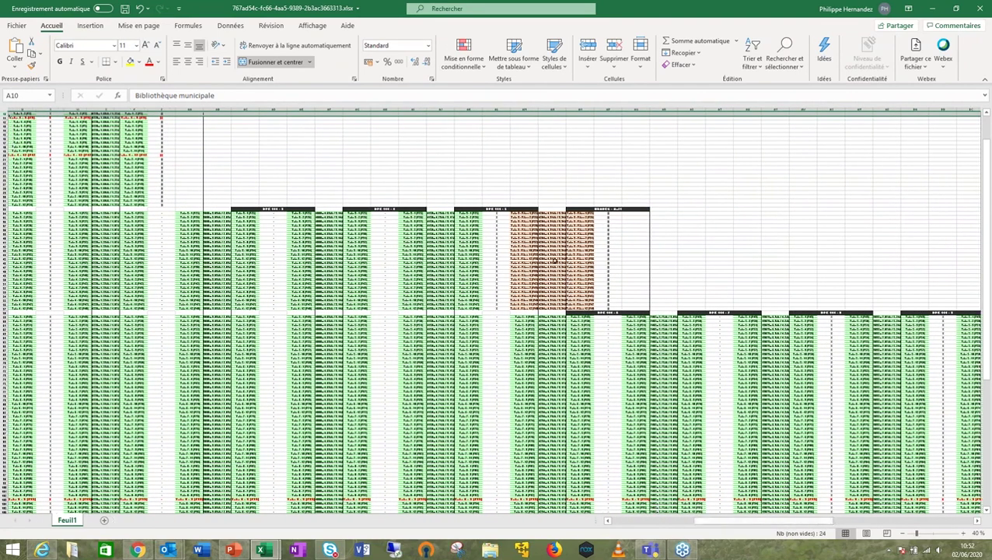
pyautogui.scroll(3, 574, 321)
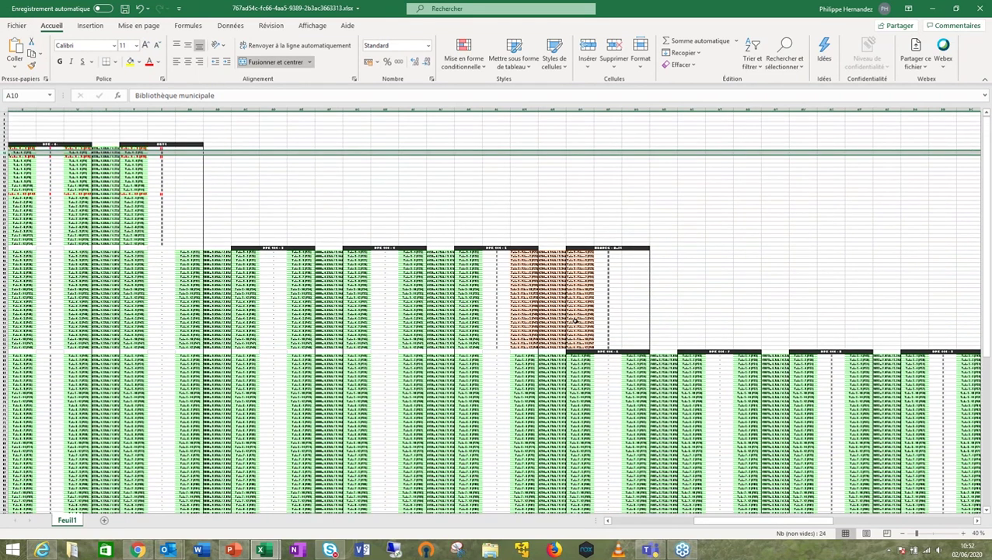
pyautogui.moveTo(736, 527); pyautogui.dragTo(652, 525)
pyautogui.scroll(3, 336, 135)
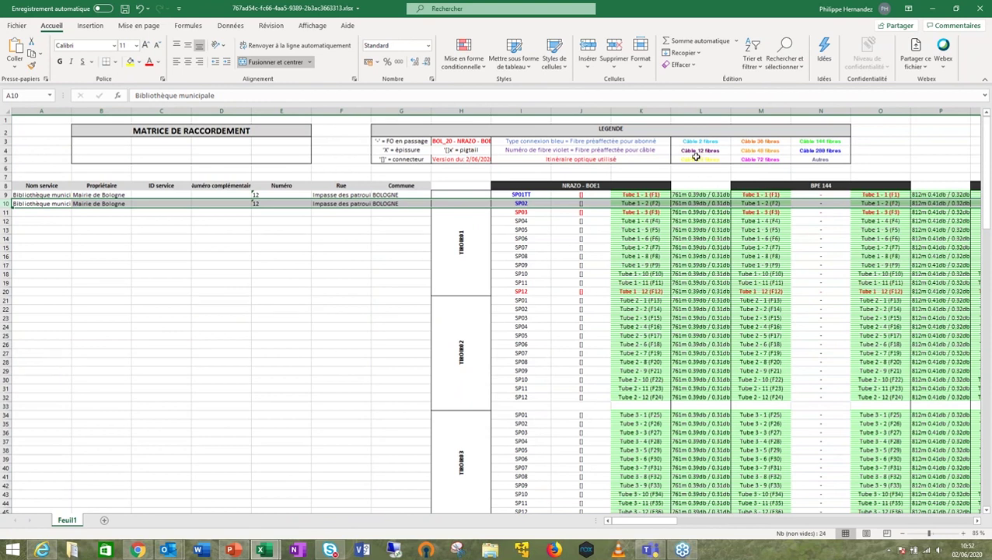
# Examine the tube 3 and 4 fibres running from BPE 144 - 5 to NRADEG - Ant1, and the tube 5 to 8 fibres below them
pyautogui.hscroll(10, 932, 526)
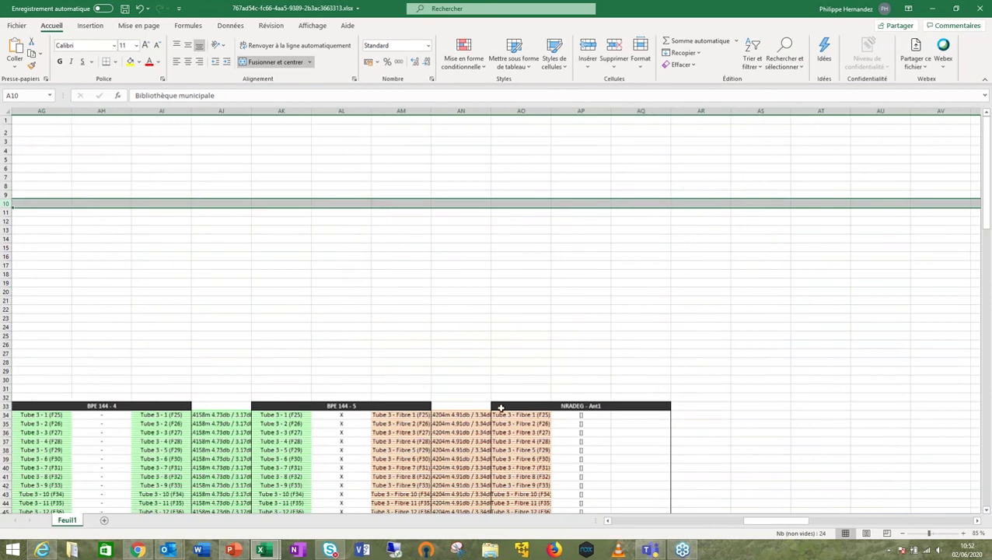
pyautogui.scroll(-6, 502, 408)
pyautogui.scroll(-10, 501, 409)
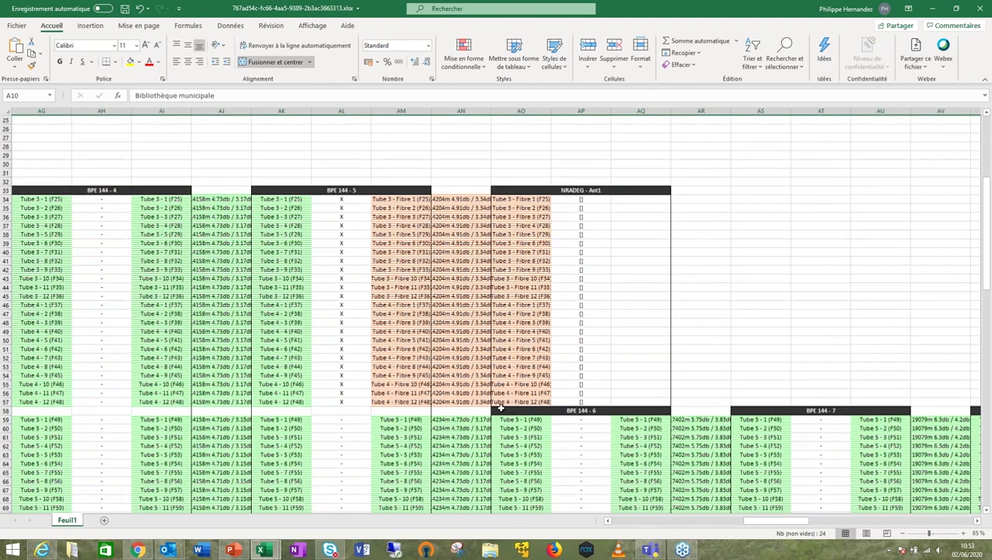
pyautogui.scroll(-7, 502, 408)
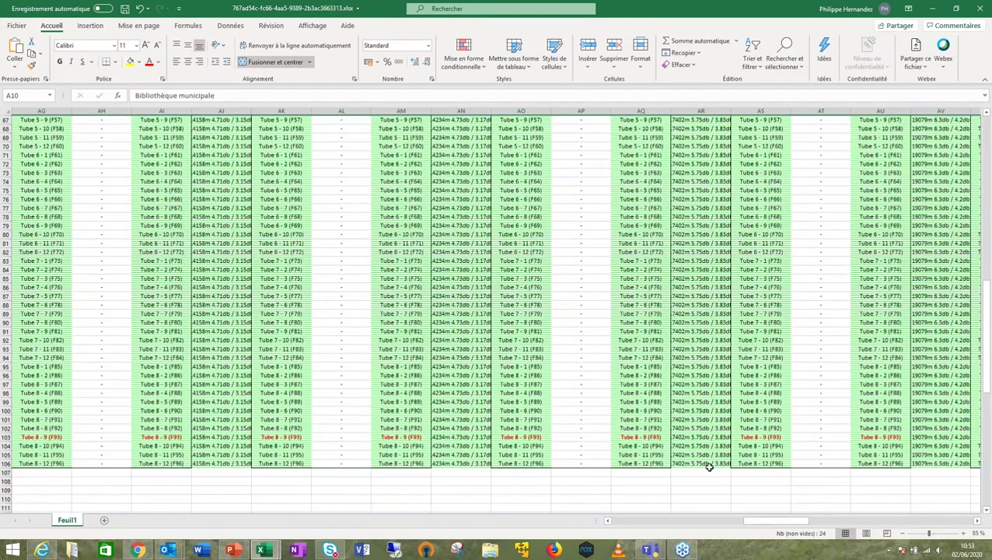
# Follow the tube 5 and 6 fibres through BPE 72 - 1 to BPE 72 - 5 as far as NRAZO
pyautogui.click(827, 521)
pyautogui.moveTo(827, 521); pyautogui.dragTo(838, 520)
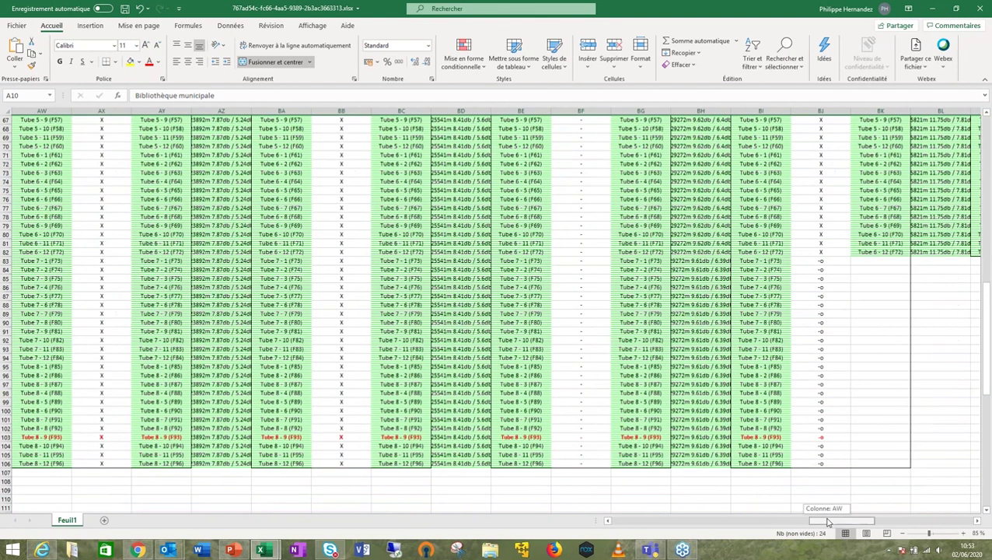
pyautogui.click(915, 522)
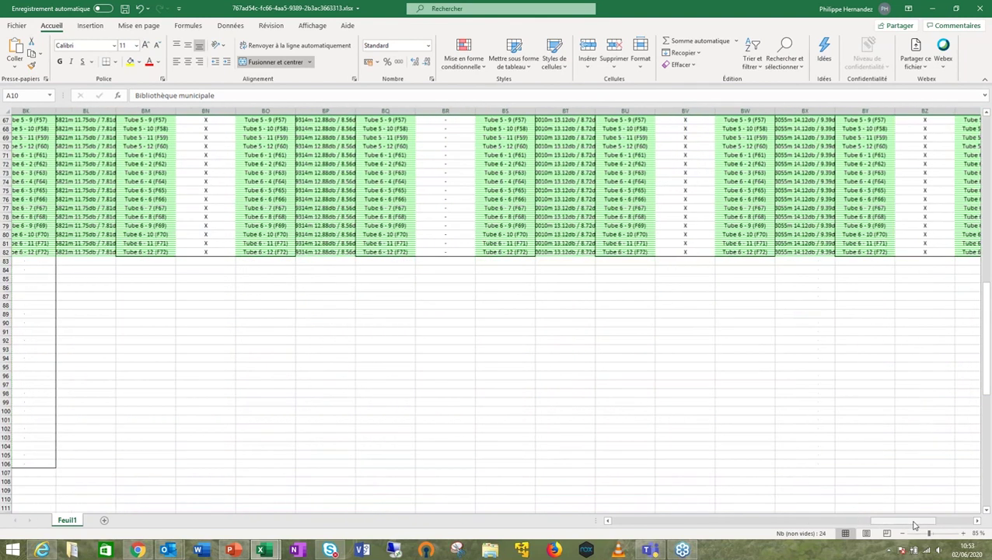
pyautogui.scroll(6, 711, 350)
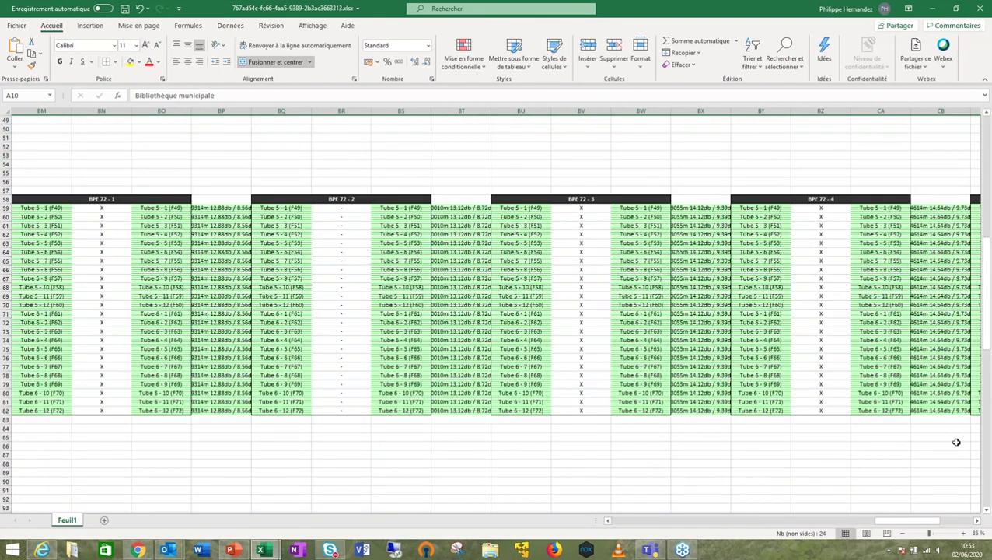
pyautogui.click(964, 522)
pyautogui.click(965, 522)
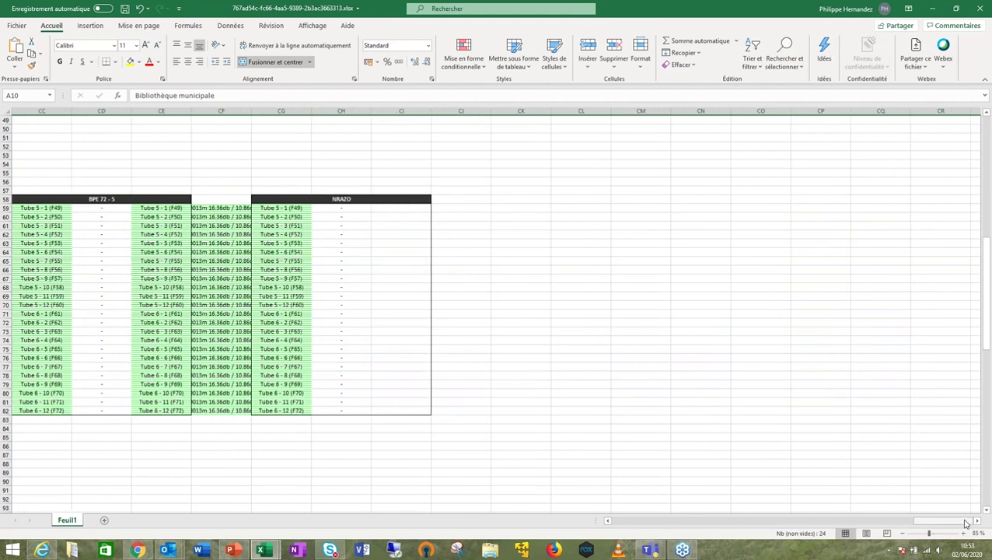
# Return to the beginning of the connection matrix, close its workbook, and switch back to Geomap in Chrome
pyautogui.click(620, 523)
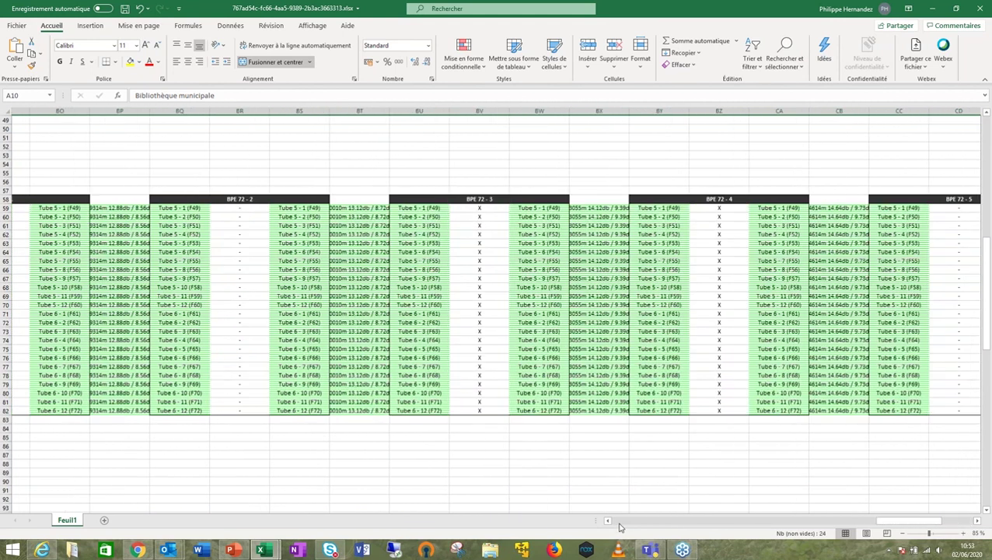
pyautogui.click(619, 522)
pyautogui.scroll(14, 677, 467)
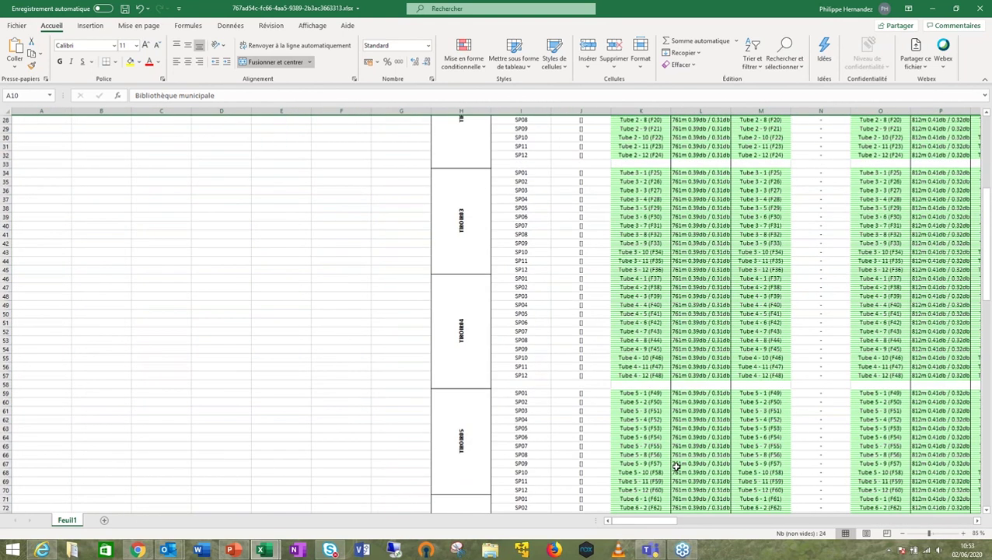
pyautogui.scroll(2, 677, 466)
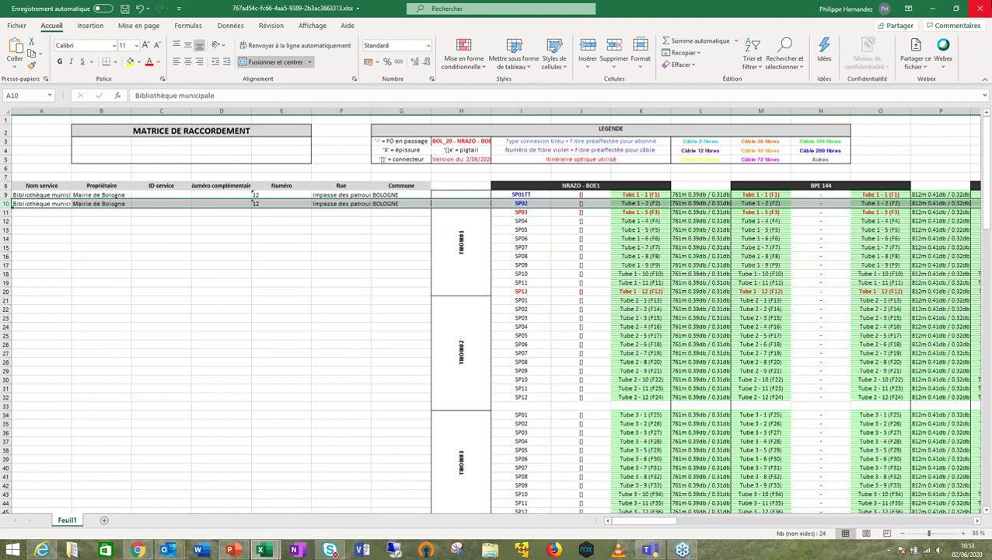
pyautogui.click(981, 11)
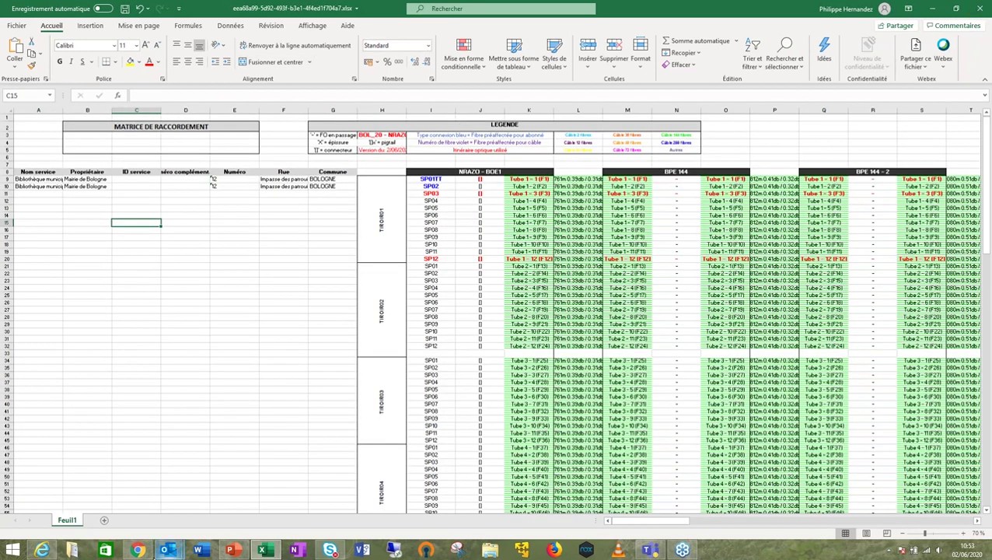
pyautogui.click(140, 549)
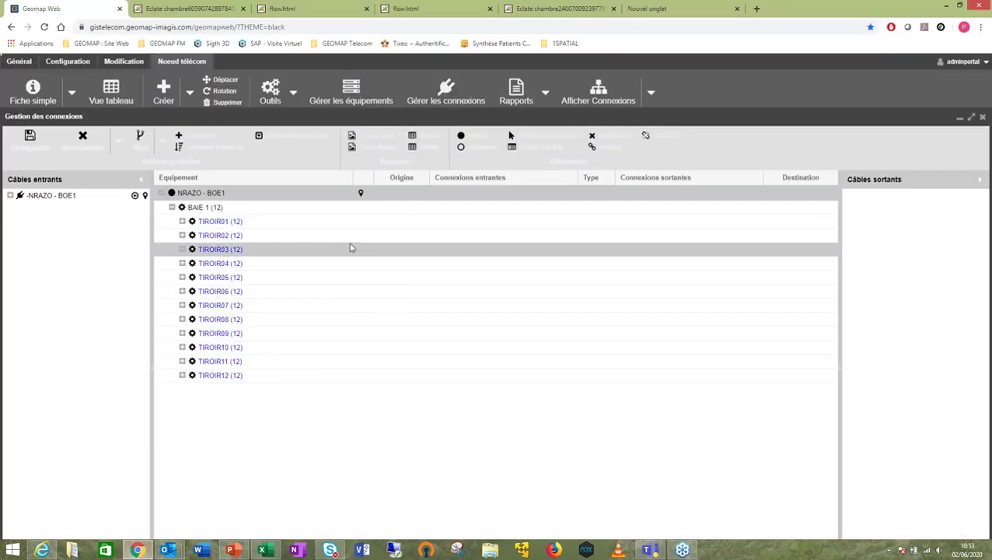
# Follow the incoming cable -NRAZO - BOE1 back to BPE 144 and list the passages of Cassette 03
pyautogui.click(129, 200)
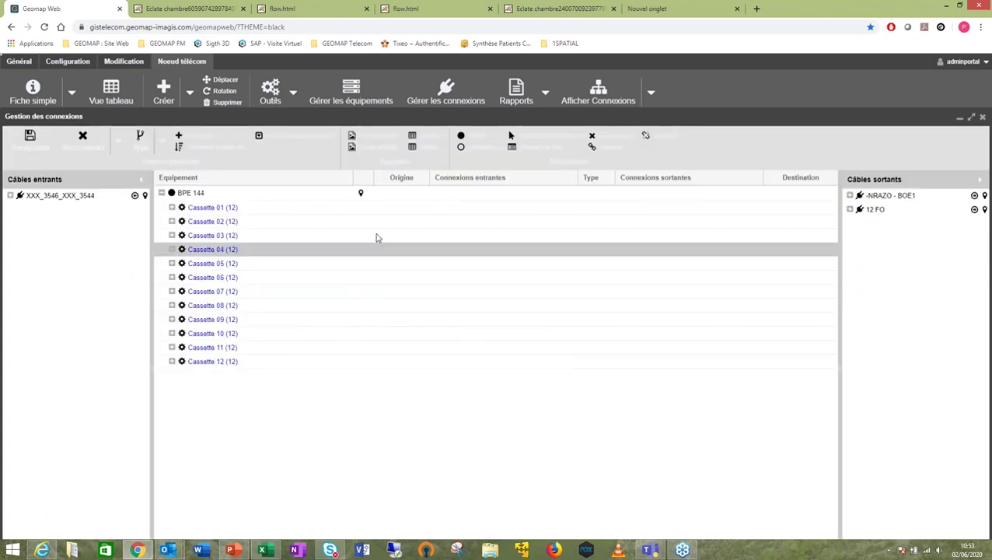
pyautogui.click(172, 235)
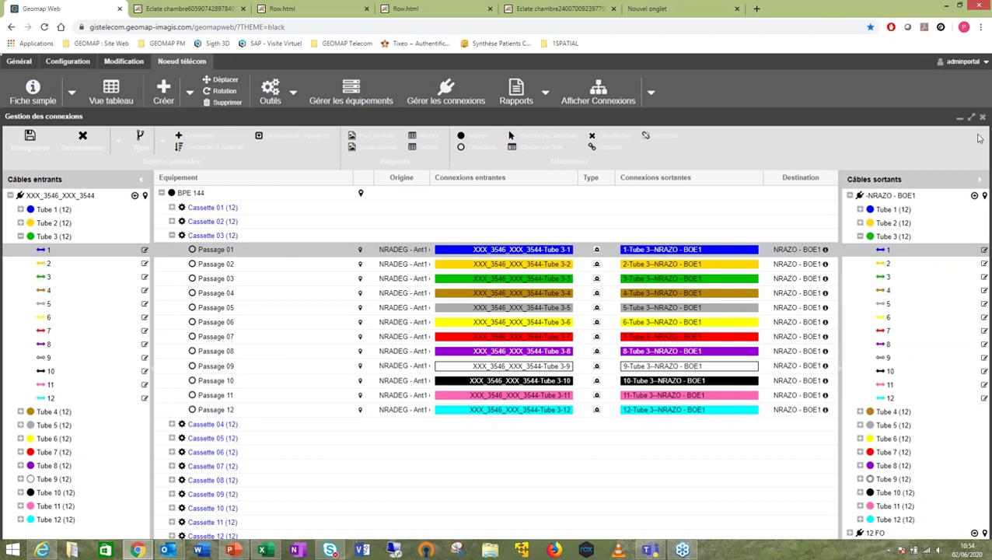
# Minimise the connection manager and display the whole cable route from Bologne to Andelot on the map
pyautogui.click(961, 119)
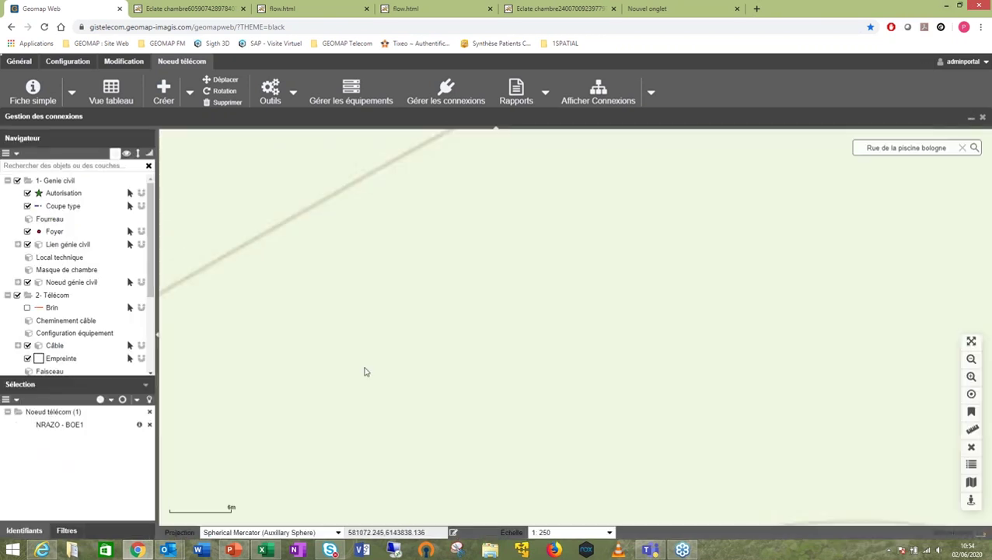
pyautogui.scroll(-3, 372, 365)
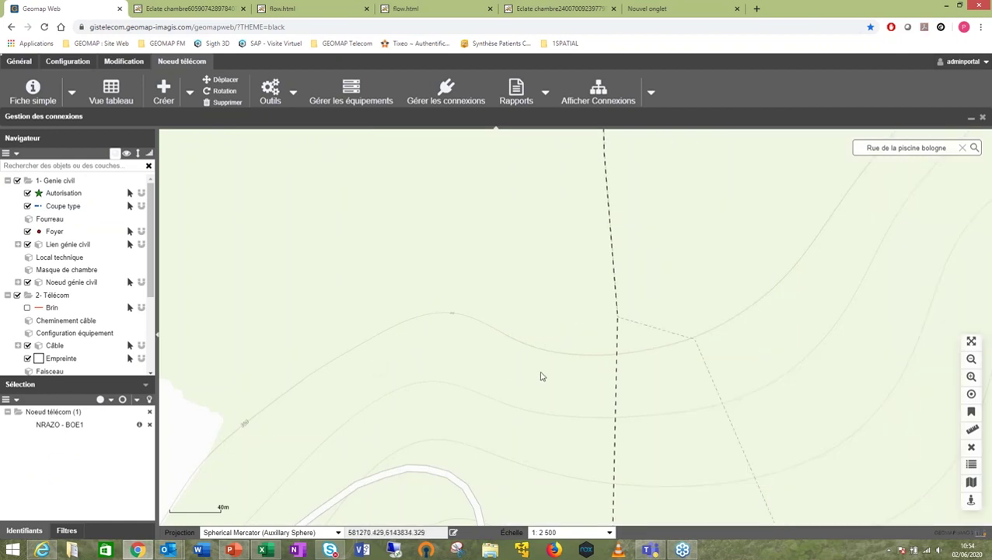
pyautogui.scroll(-1, 541, 376)
pyautogui.scroll(-3, 541, 376)
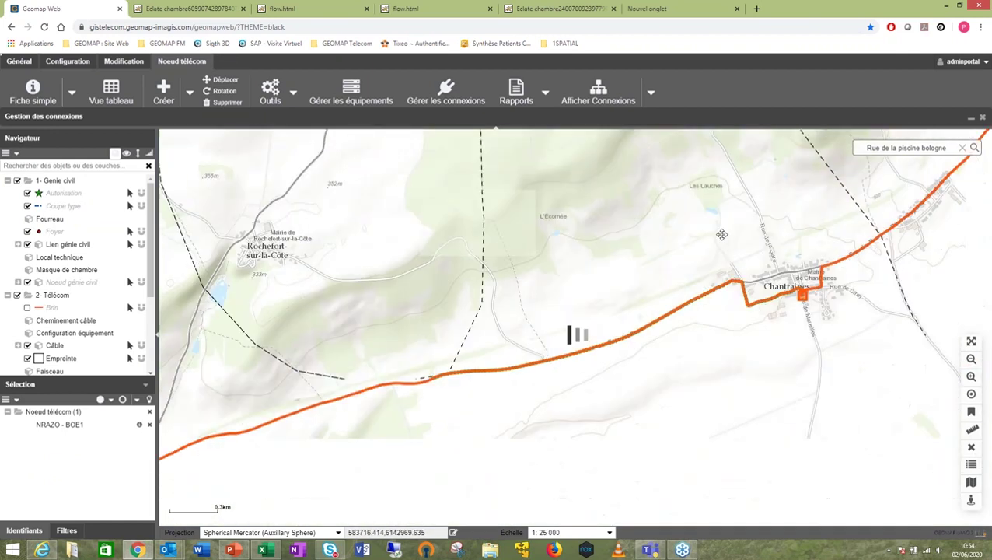
pyautogui.moveTo(721, 234); pyautogui.dragTo(721, 210)
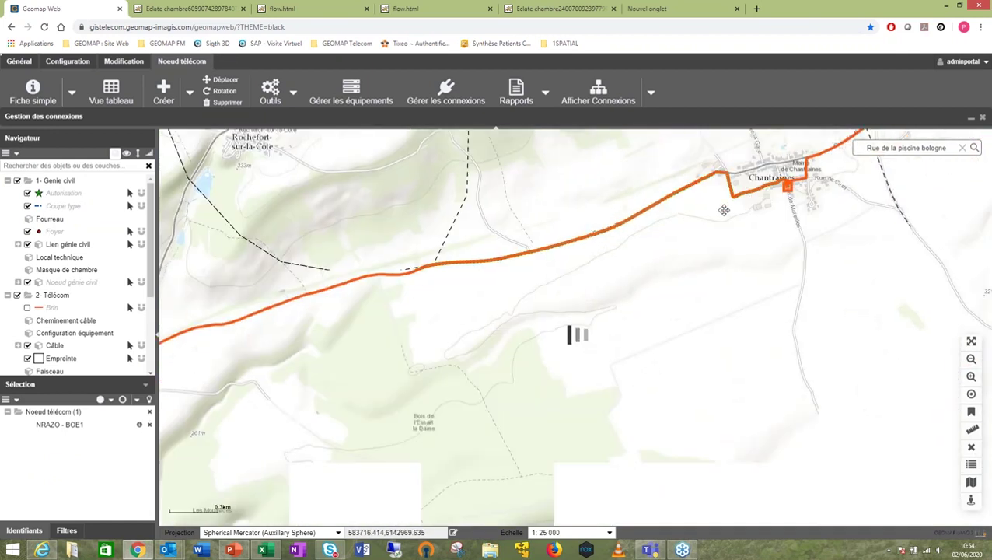
pyautogui.scroll(-1, 602, 316)
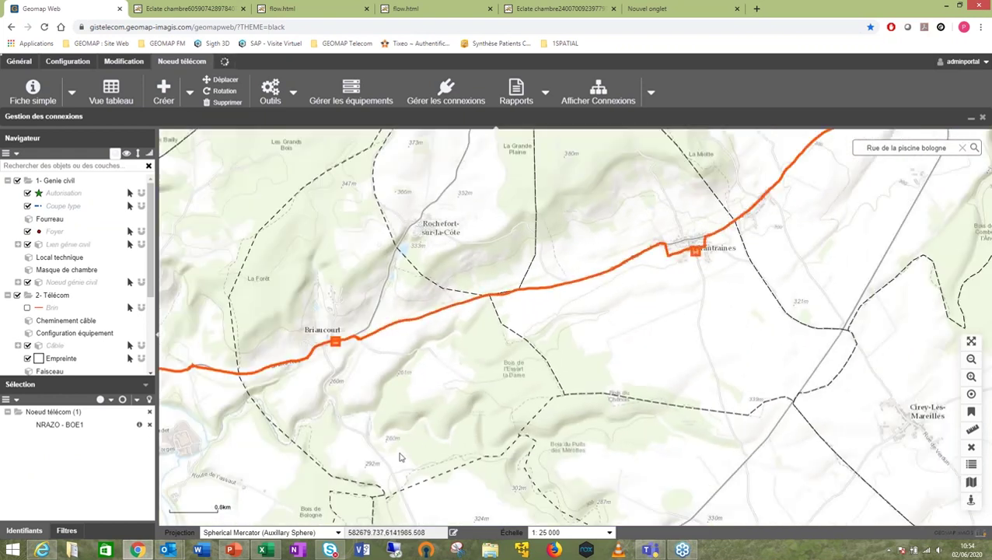
pyautogui.scroll(-1, 376, 447)
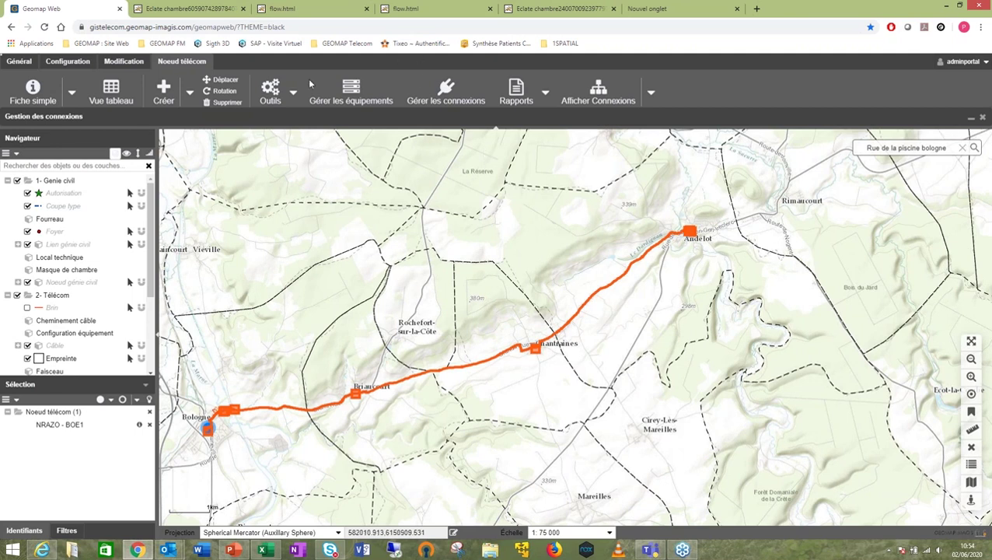
# Review the available general export formats and the network analysis options (Analyses Réseaux)
pyautogui.click(18, 61)
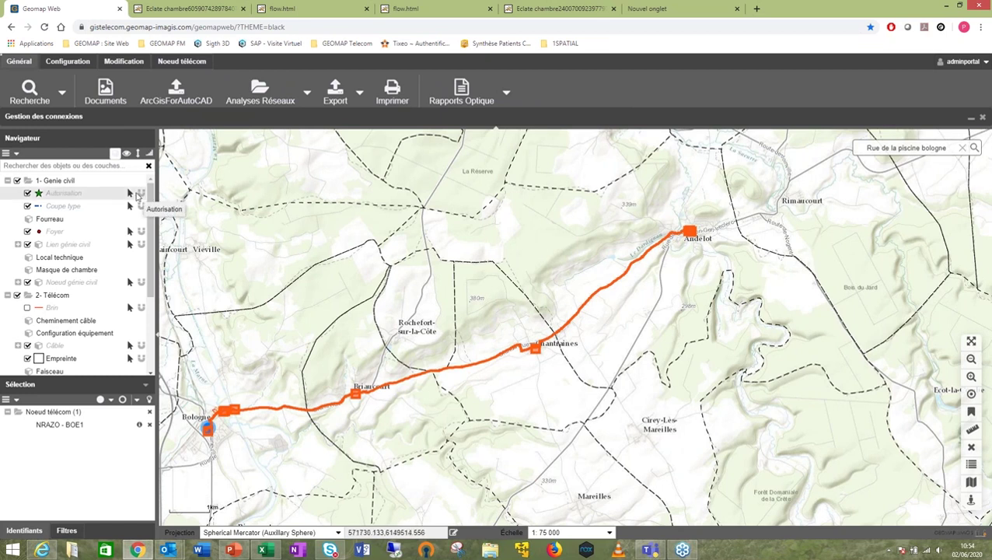
pyautogui.click(359, 96)
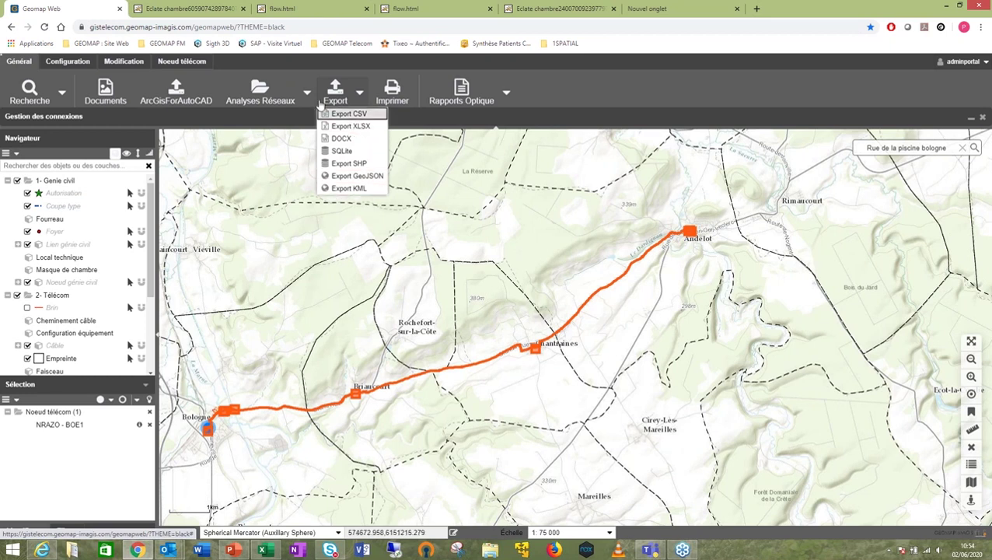
pyautogui.click(307, 95)
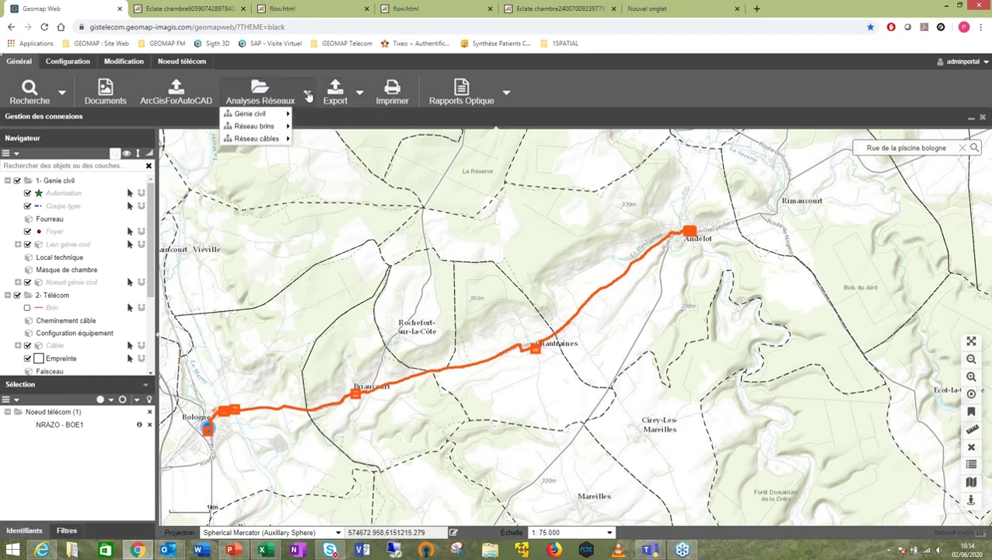